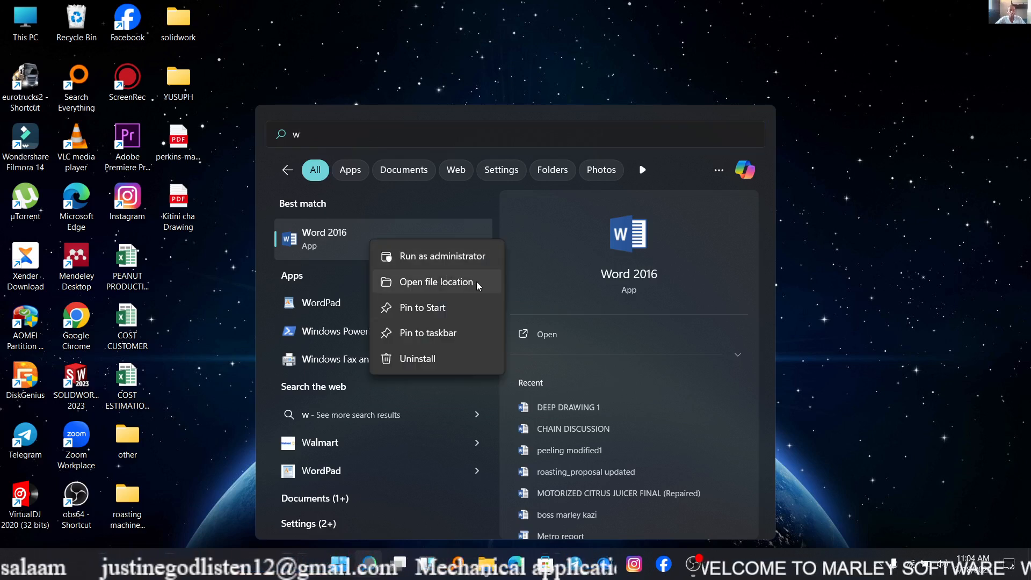
Open the Word 2016 file location in a maximized window and show the Programs folder as a detailed list.
click(456, 283)
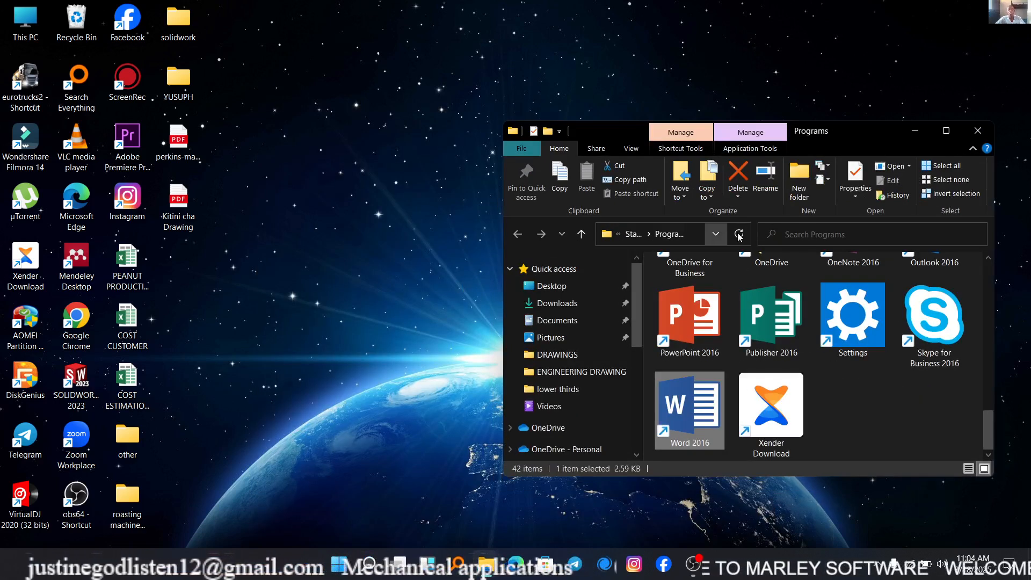
click(946, 131)
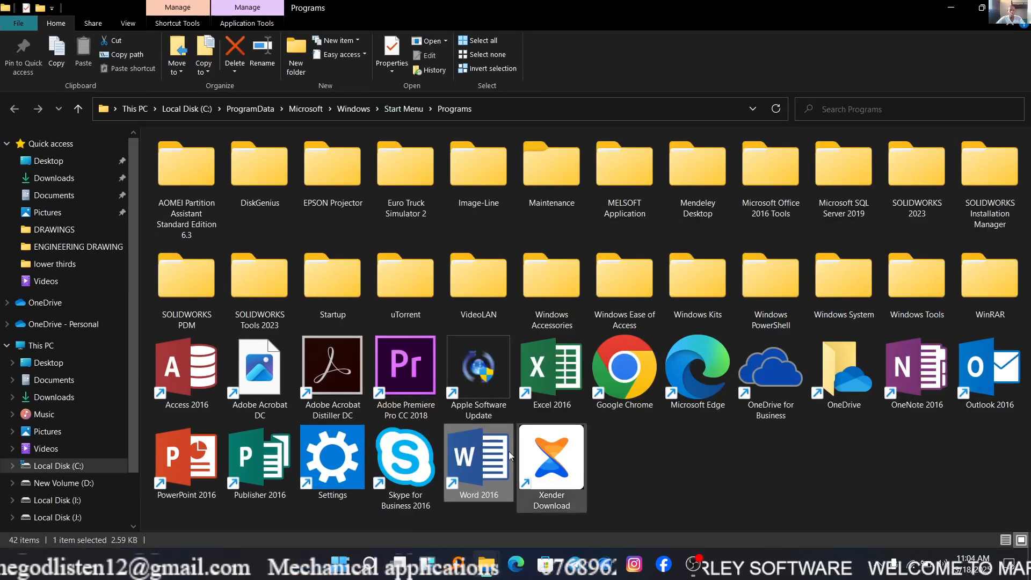
click(1006, 540)
scroll(491, 331, down, 8)
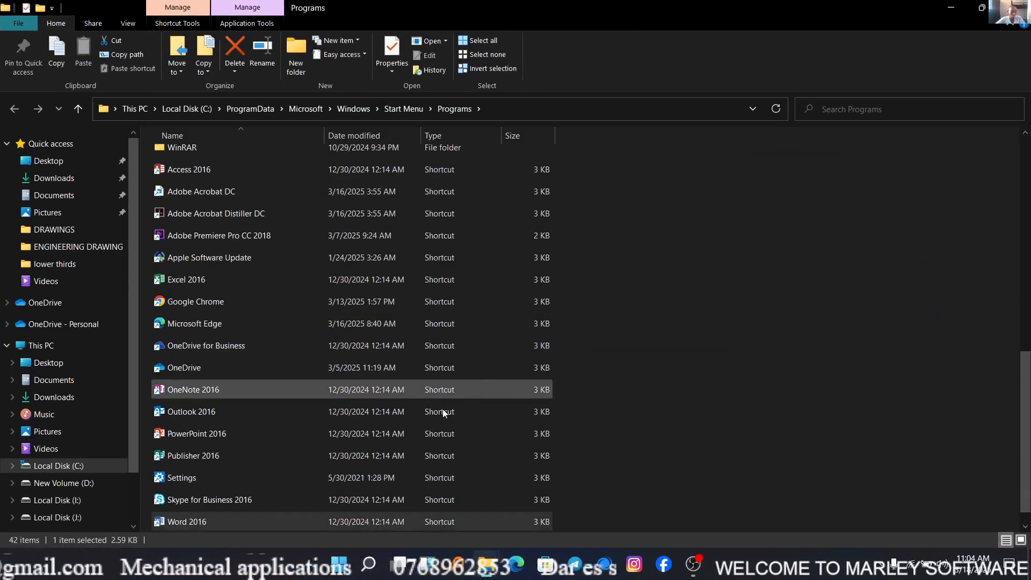
scroll(325, 454, down, 1)
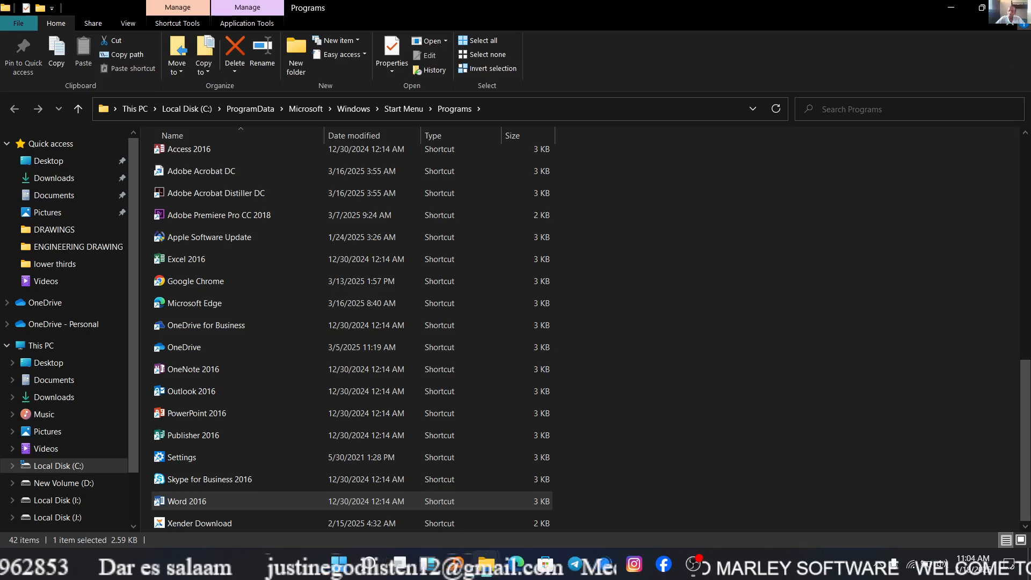
Launch Word 2016 from its shortcut, minimize the folder window and dismiss the Office activation wizard.
double_click(313, 500)
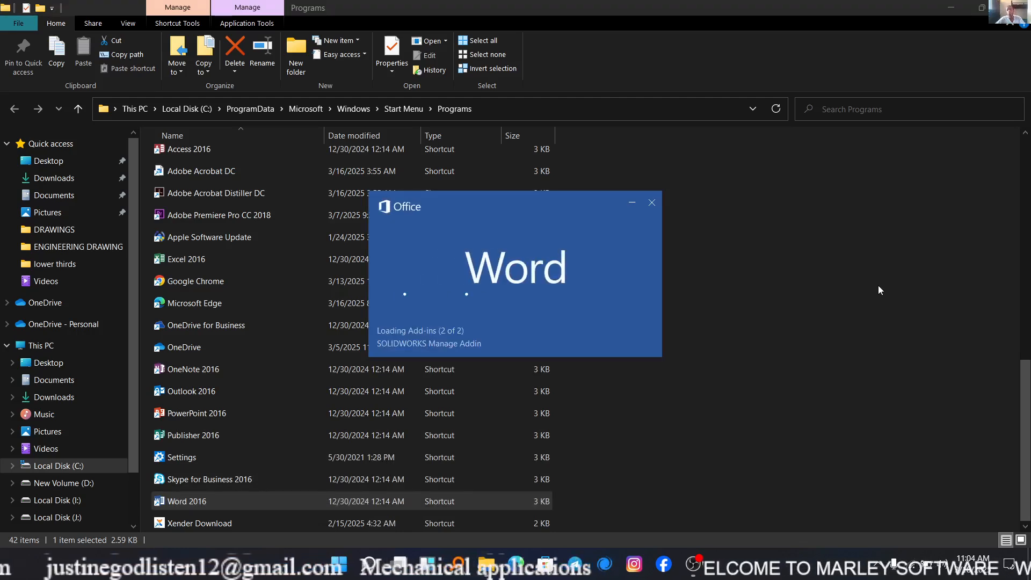
click(951, 7)
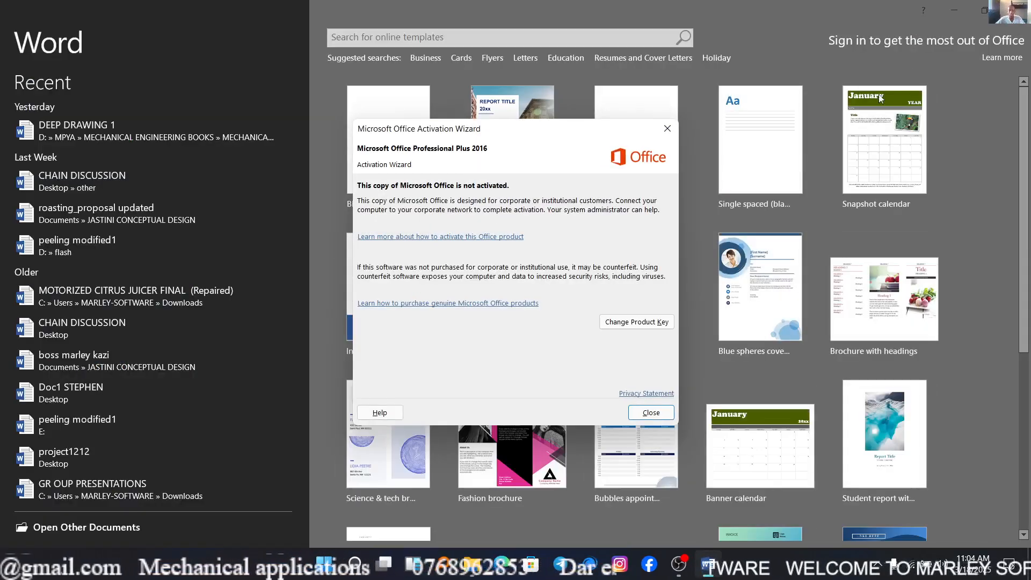
click(668, 129)
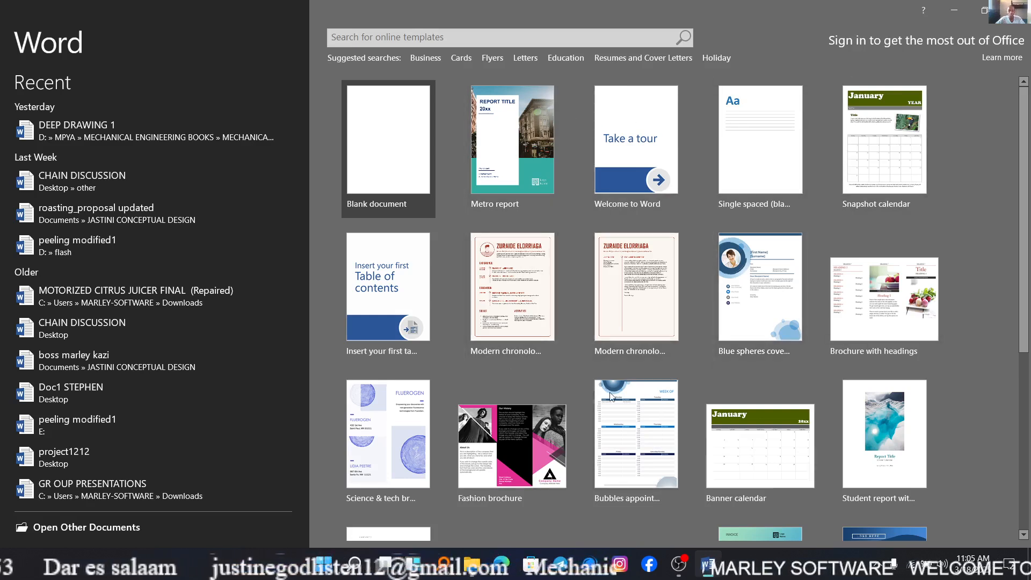
Look over the available templates and create a new blank document.
scroll(653, 309, down, 1)
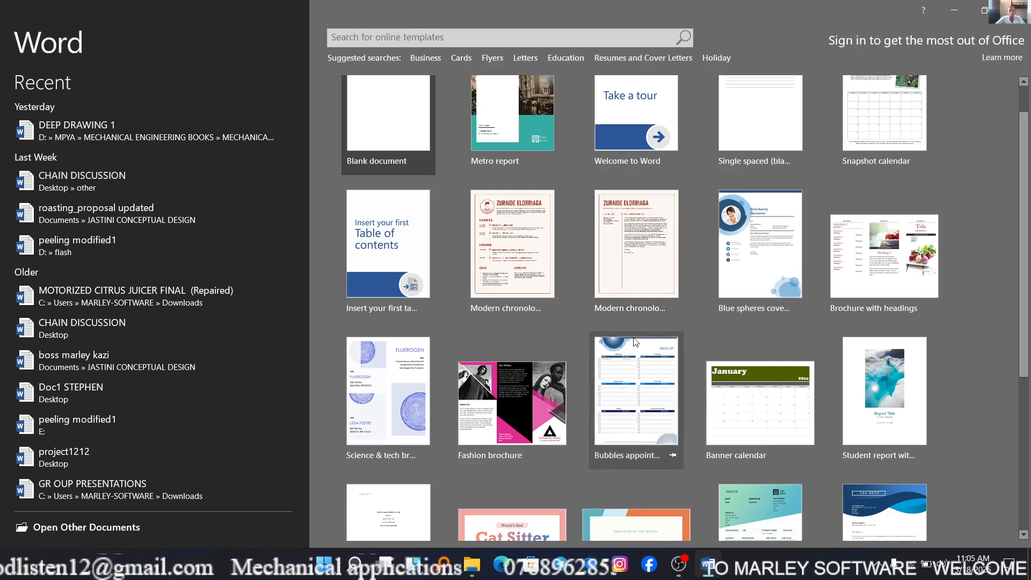
scroll(619, 277, up, 1)
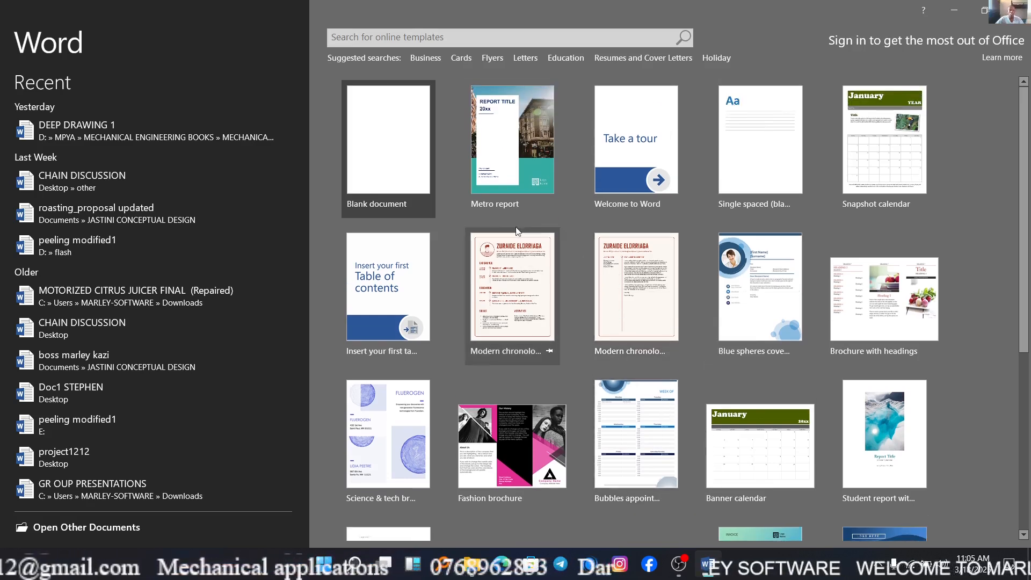
click(401, 193)
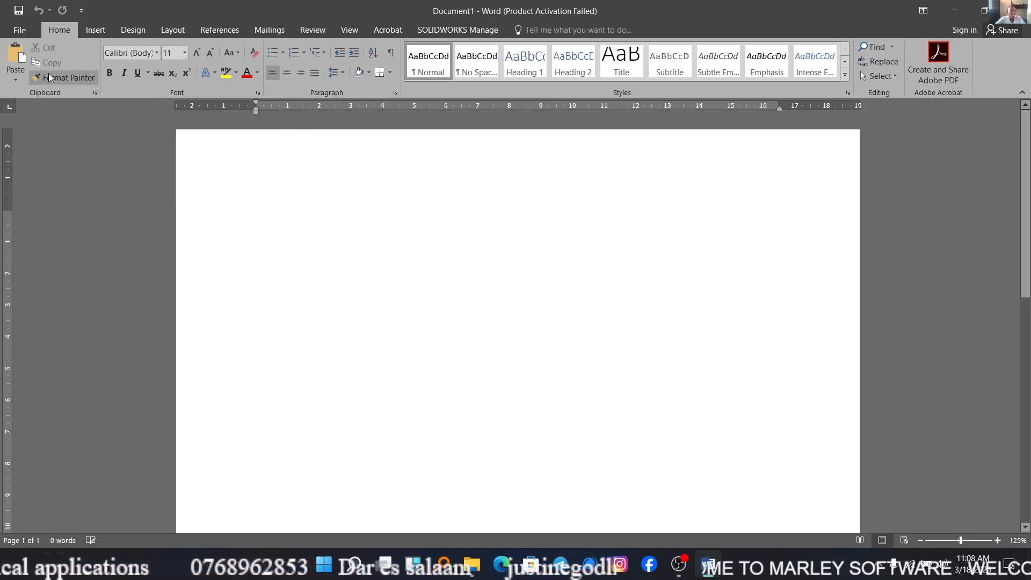
Examine the document's Info options for protecting it, checking for issues and managing unsaved versions.
click(24, 35)
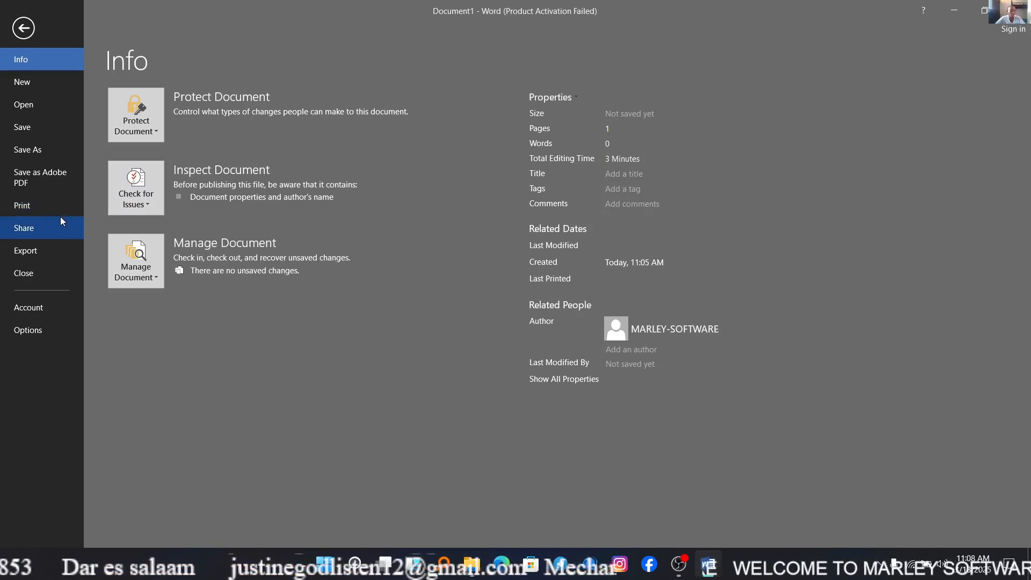
click(153, 135)
click(393, 157)
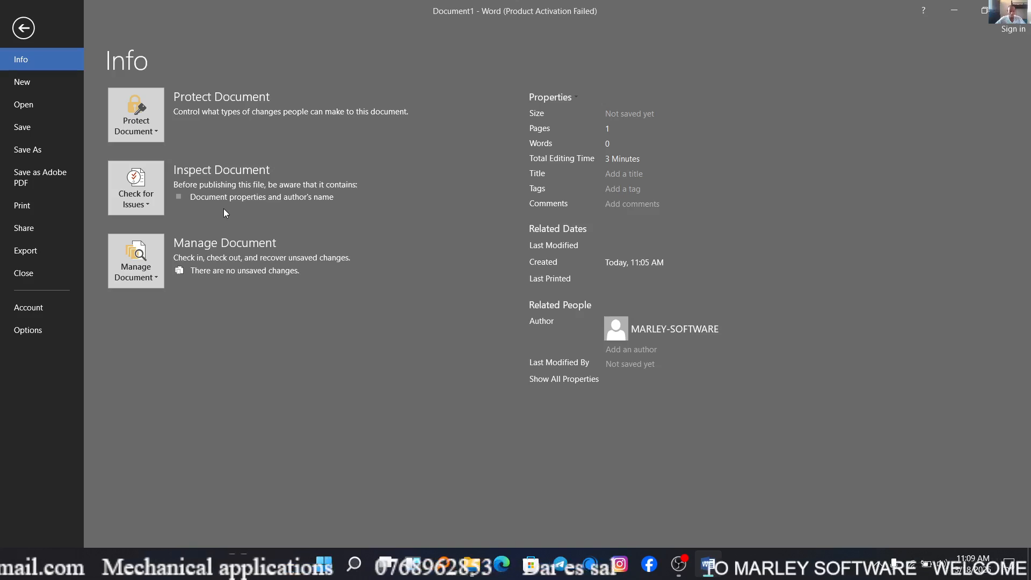
click(149, 203)
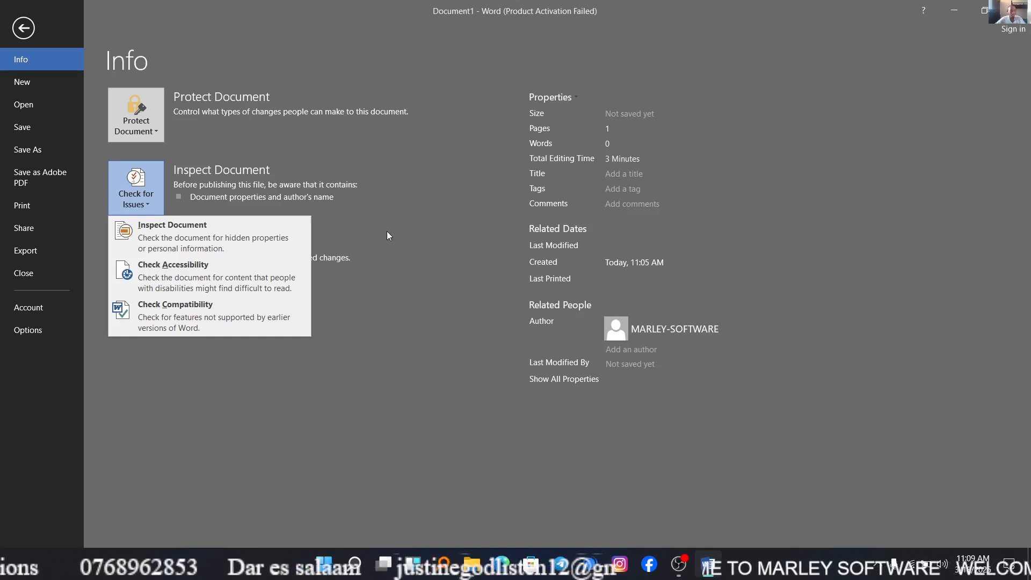
click(422, 236)
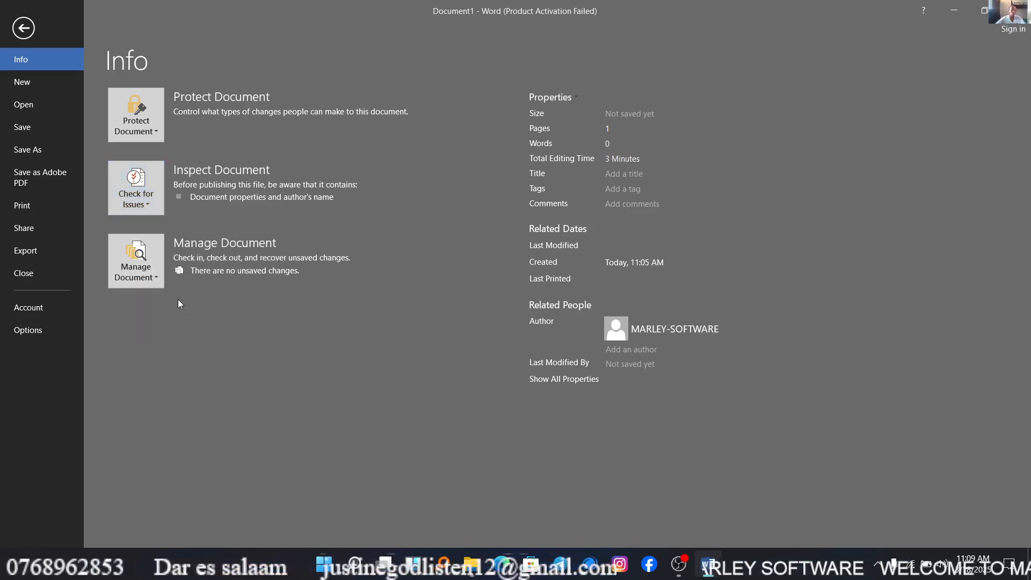
click(154, 284)
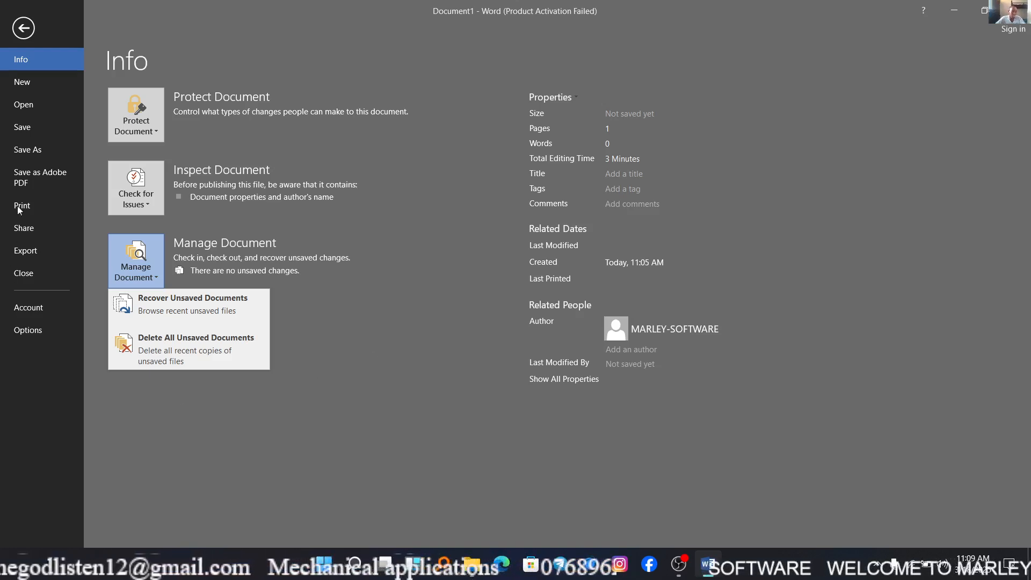
click(263, 42)
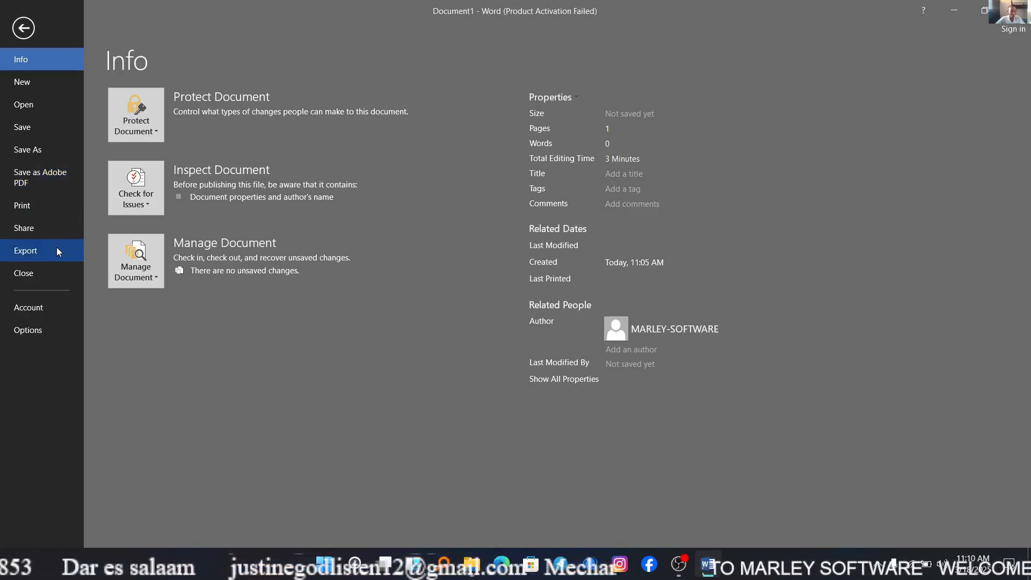
Review the print settings, sharing methods, export formats and Office account information for the blank document.
click(56, 205)
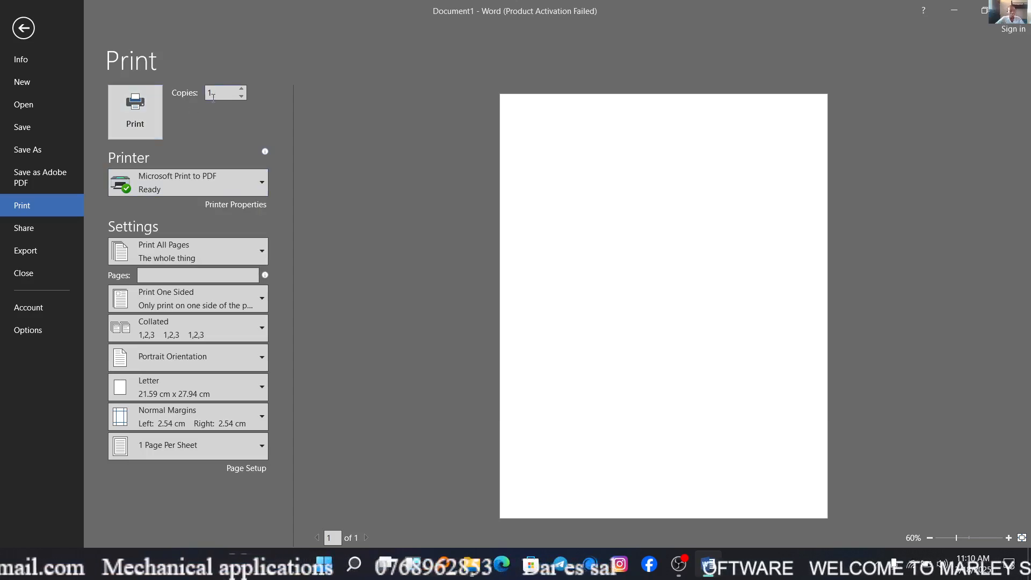
click(51, 237)
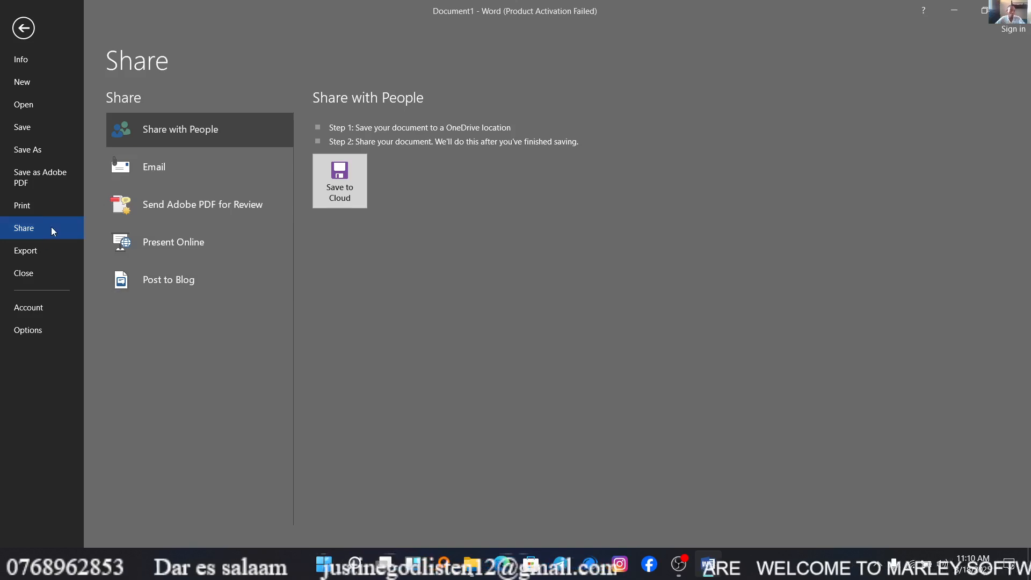
click(45, 243)
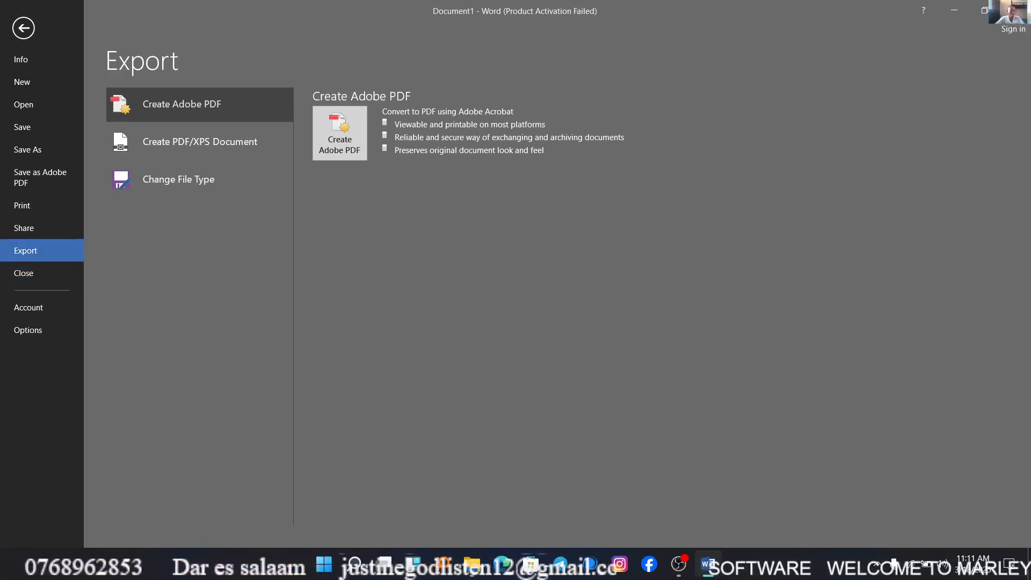
click(41, 313)
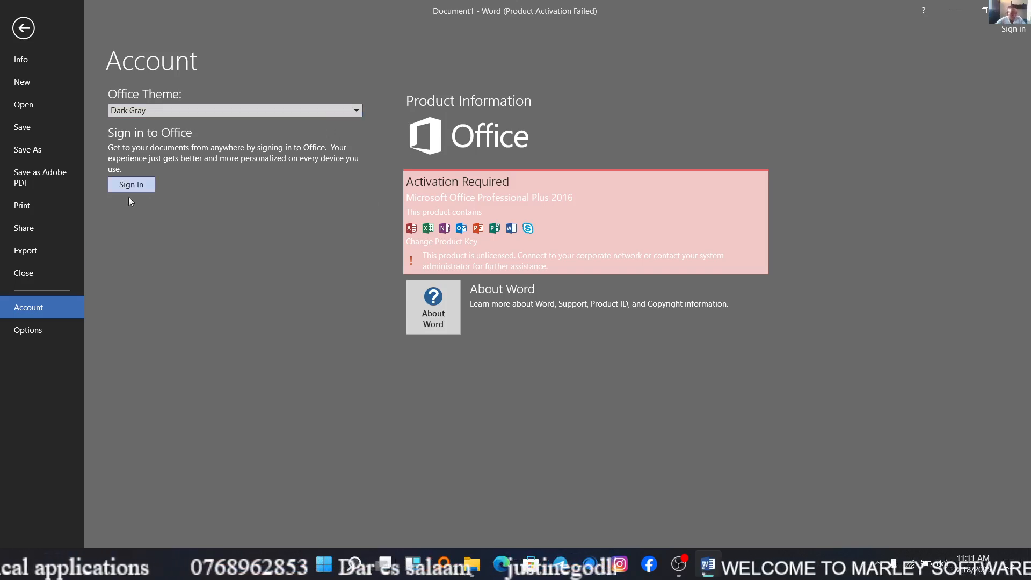
Set the Office theme to Colorful in the general Word options and apply it.
click(54, 329)
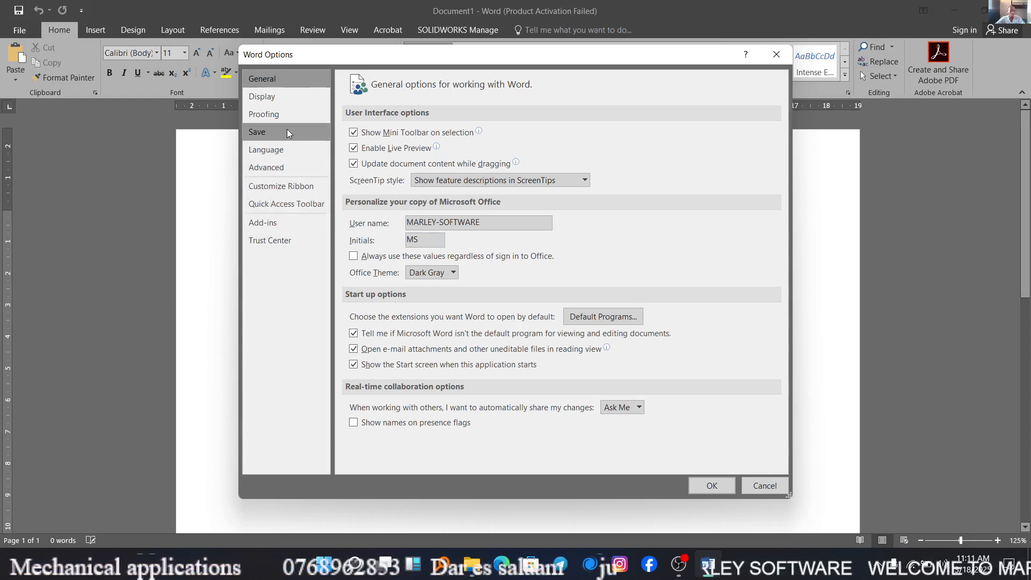
click(282, 98)
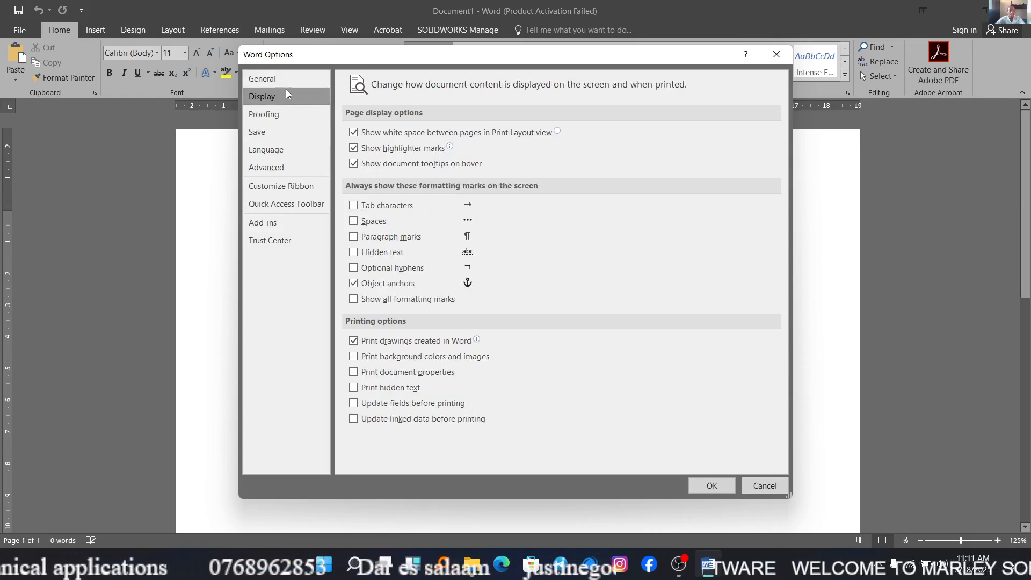
click(289, 83)
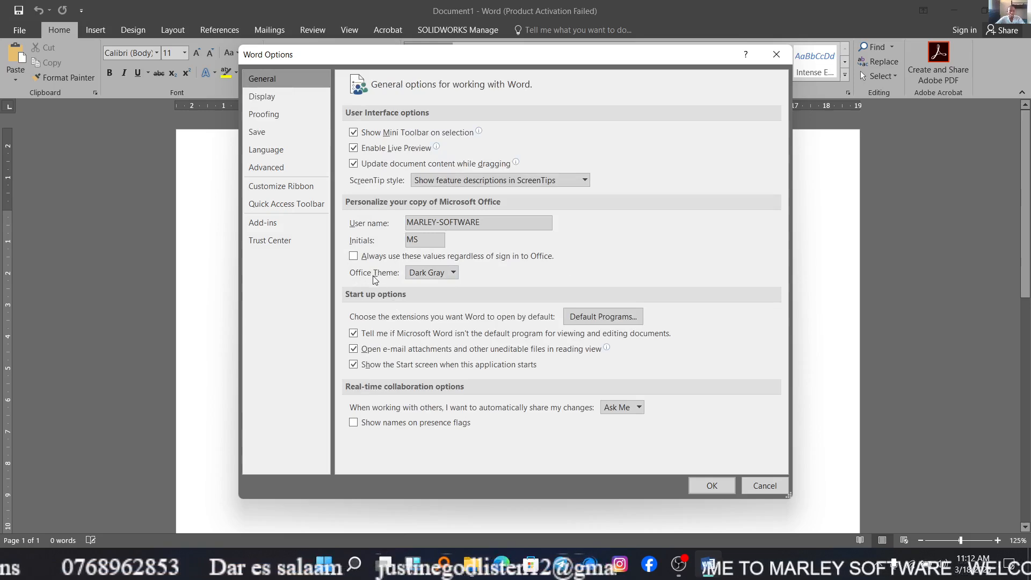
click(453, 273)
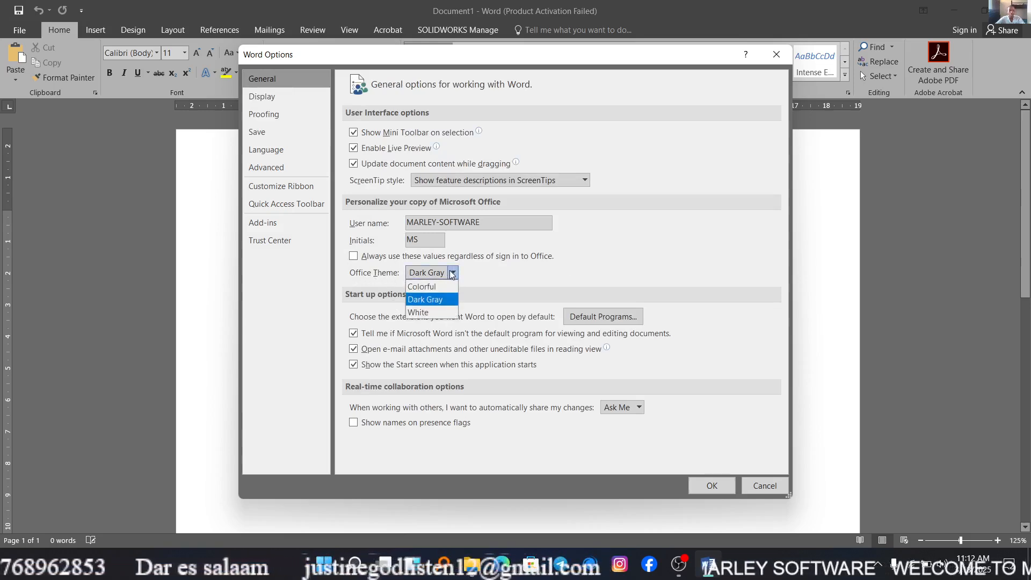
click(451, 287)
click(711, 482)
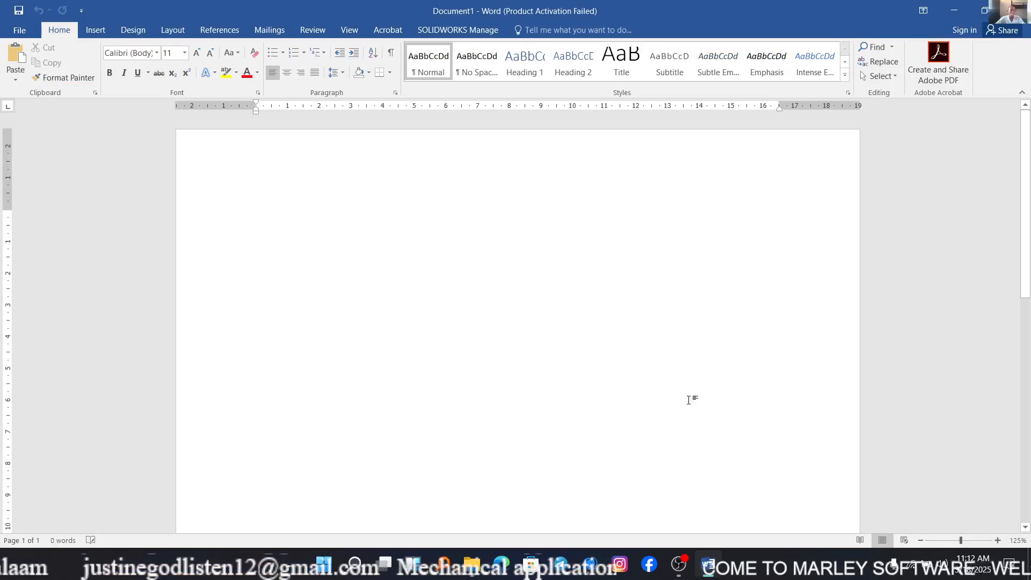
Switch the Office theme back to Dark Gray in the general Word options and apply it.
click(20, 30)
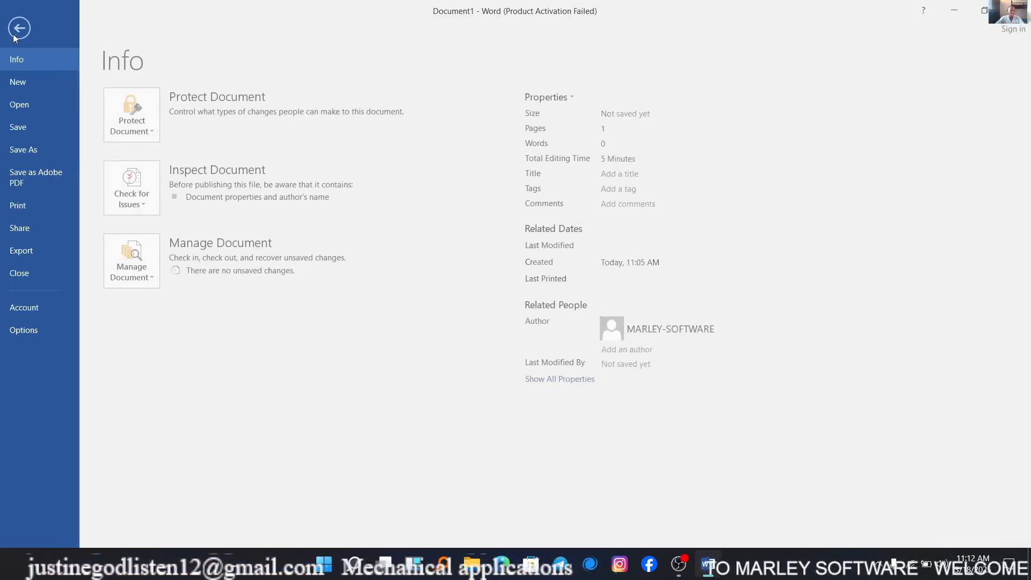
click(43, 330)
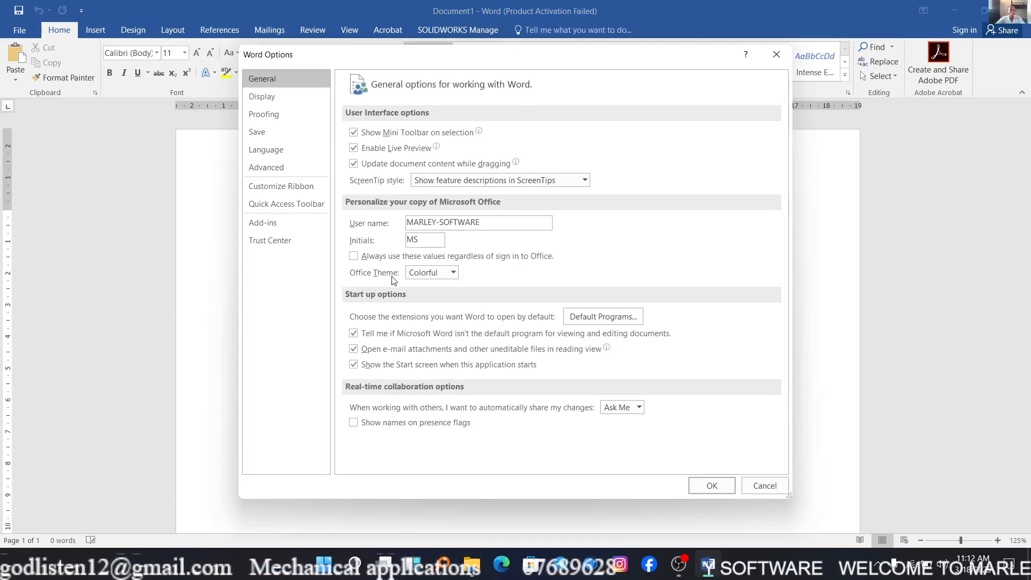
click(451, 273)
click(421, 295)
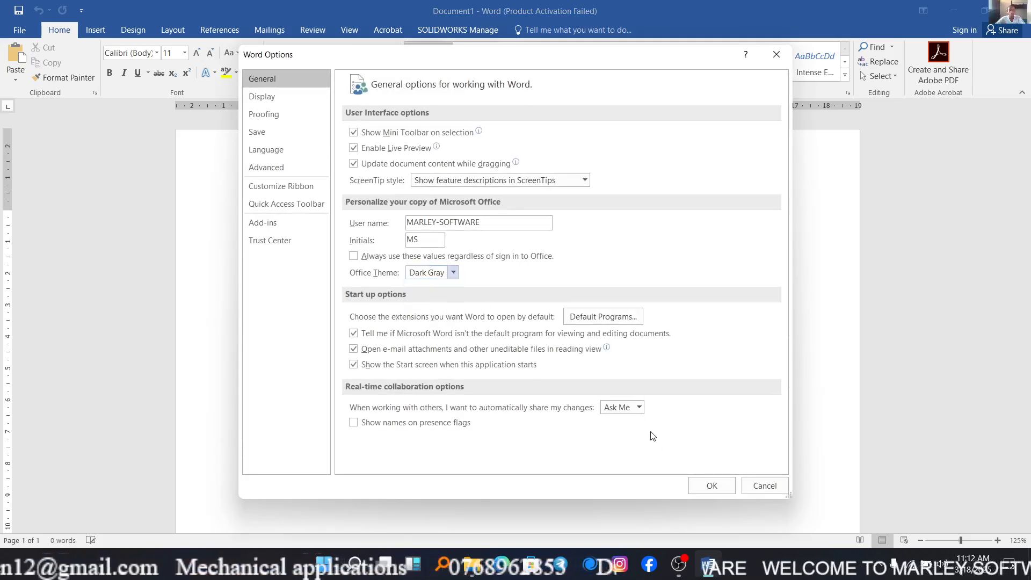
click(716, 487)
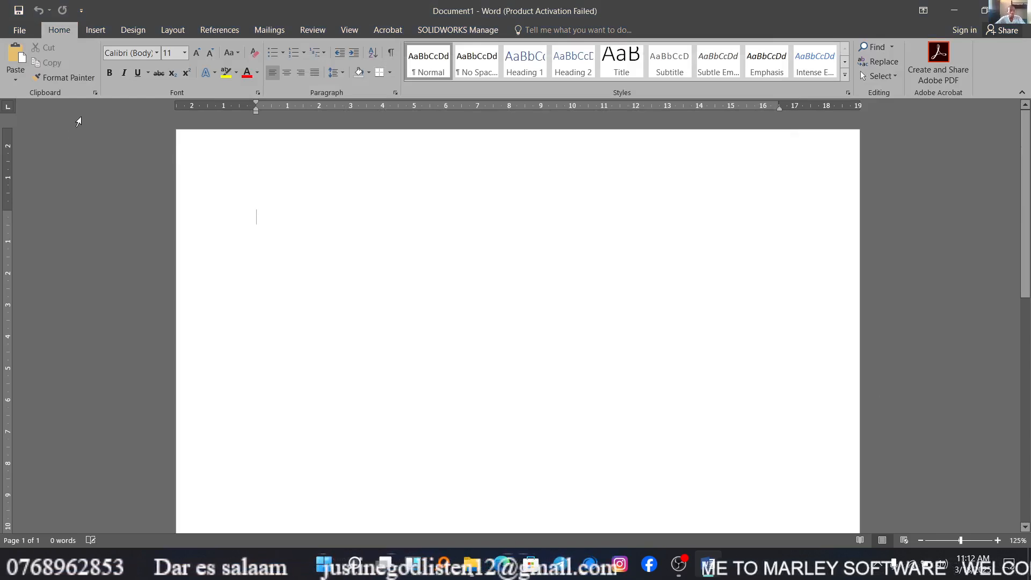
click(19, 33)
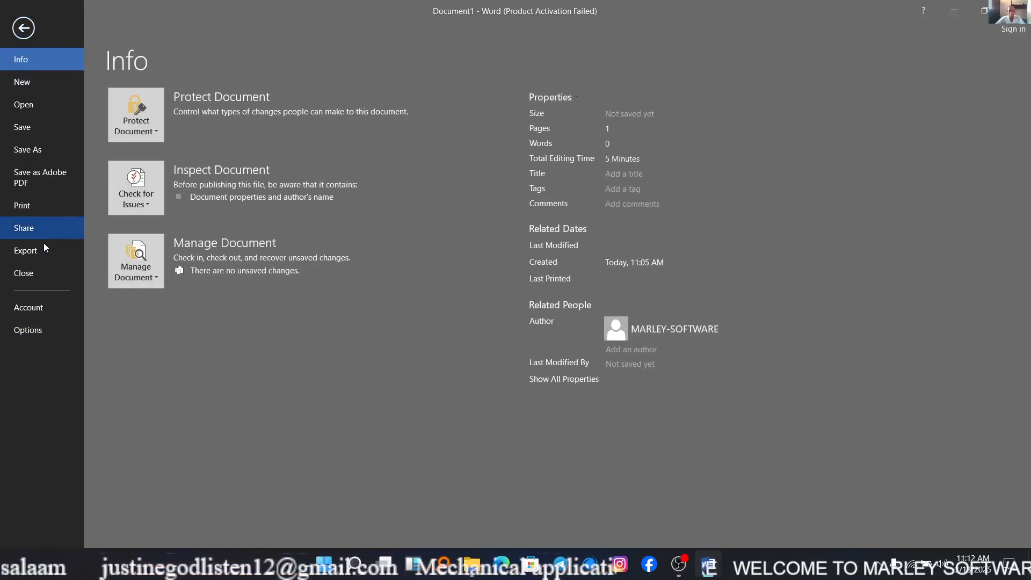
click(23, 28)
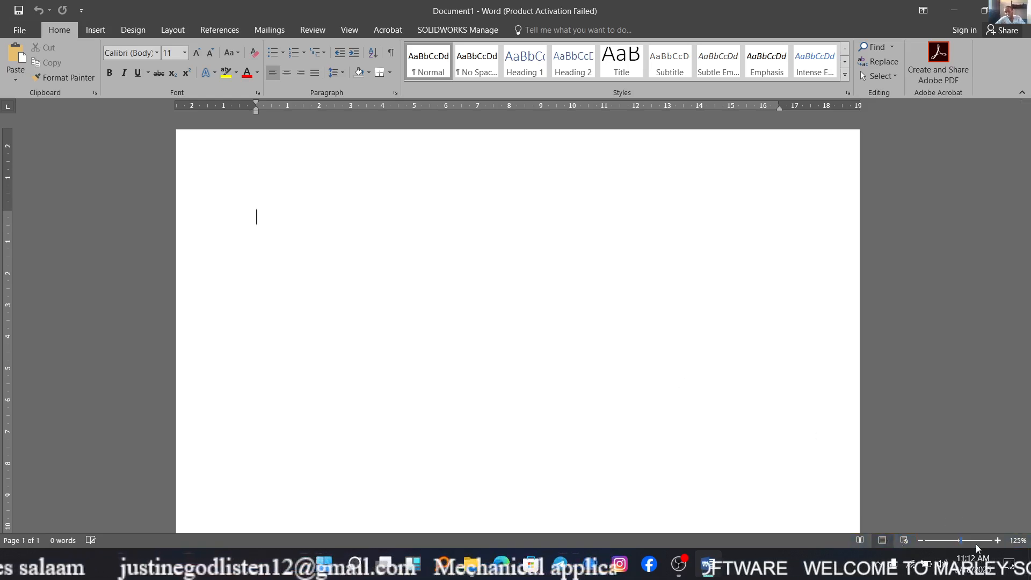
Set the document zoom to 100%, then view the page in Read Mode and return to Print Layout.
mouse_move(961, 542)
mouse_down()
mouse_move(969, 546)
mouse_move(960, 545)
mouse_up()
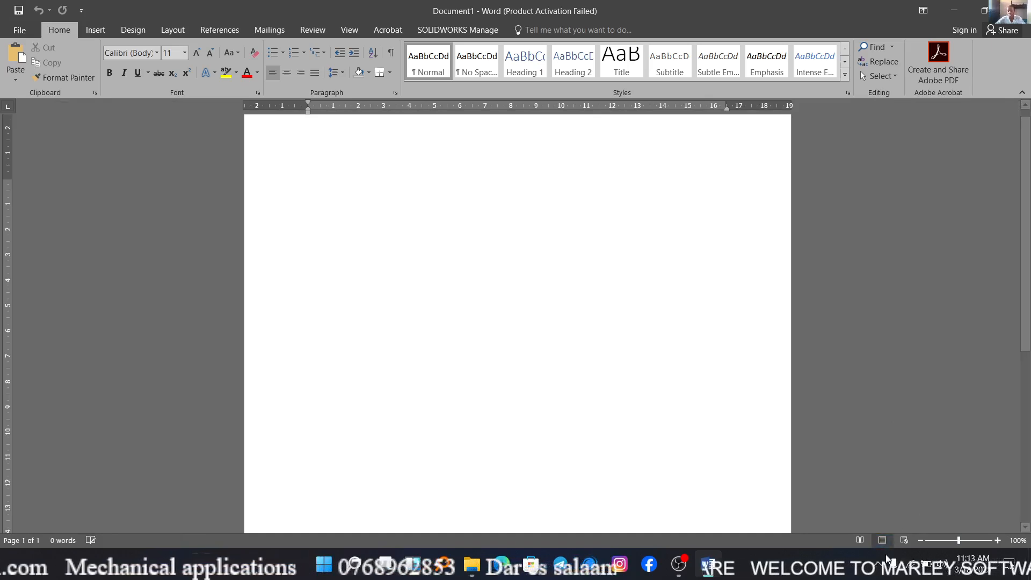
click(861, 540)
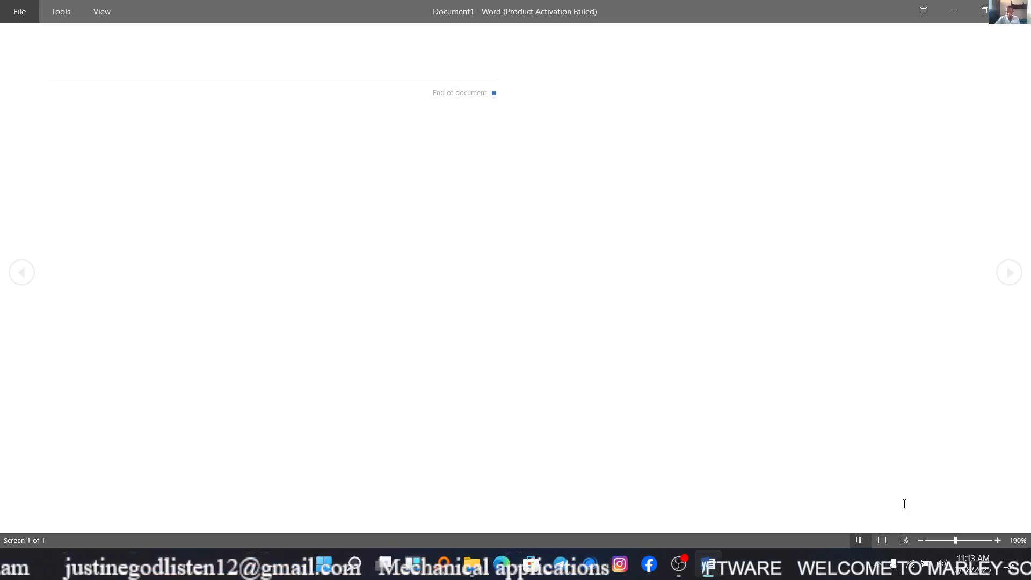
click(882, 540)
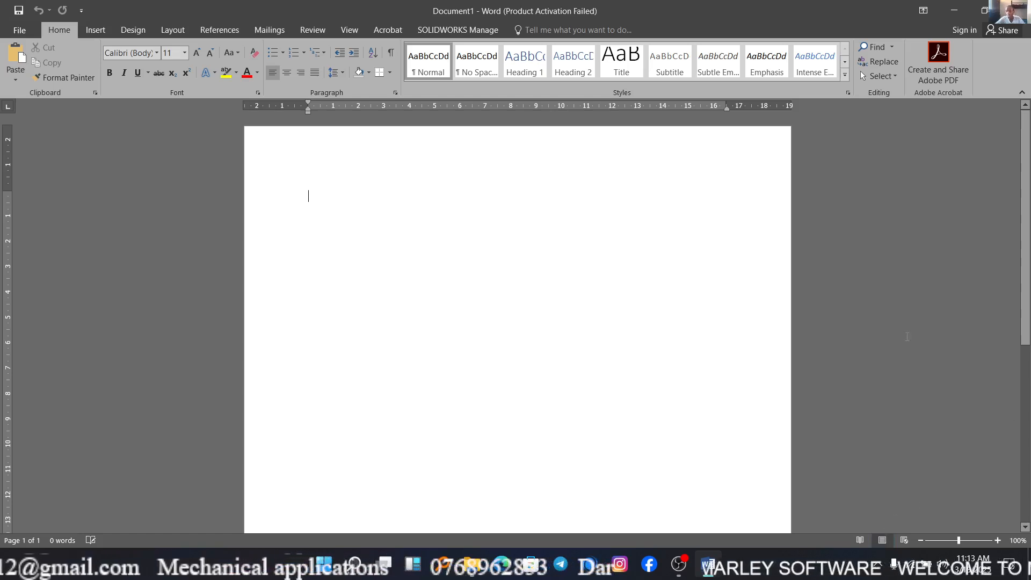
scroll(885, 345, down, 1)
scroll(886, 344, down, 1)
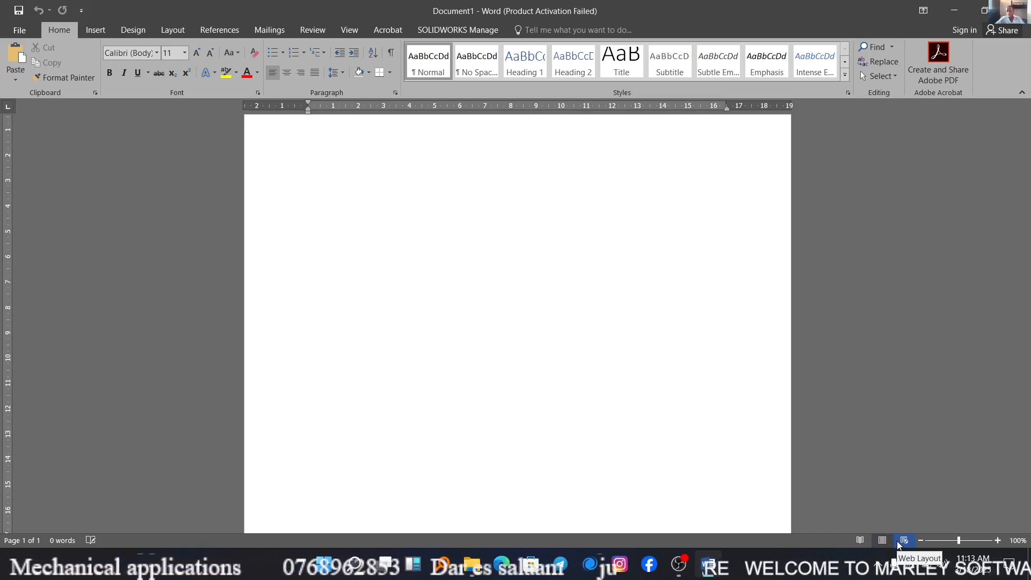
Switch the document to Web Layout and enter the sentence "The master has been killed".
click(902, 542)
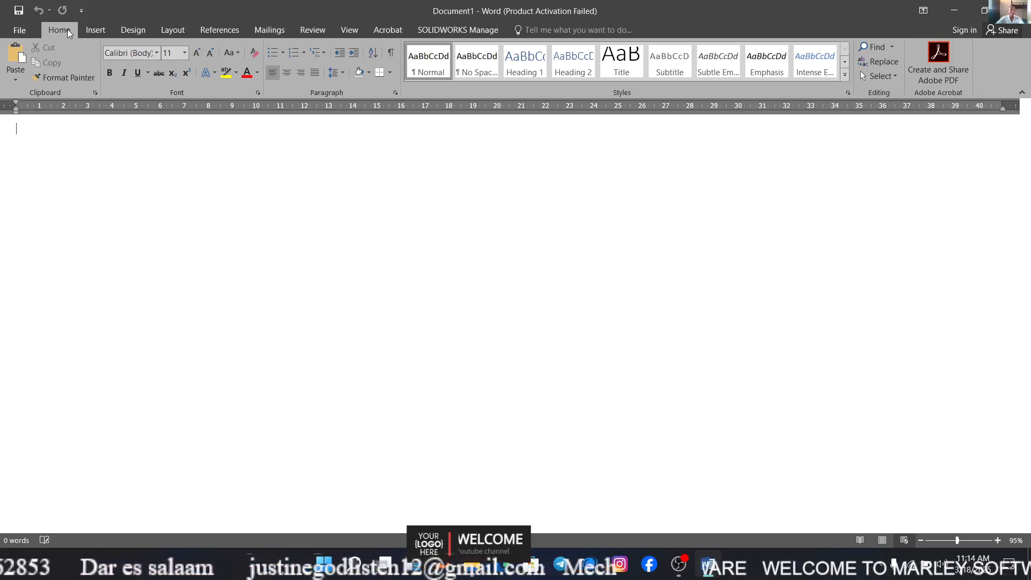
click(160, 53)
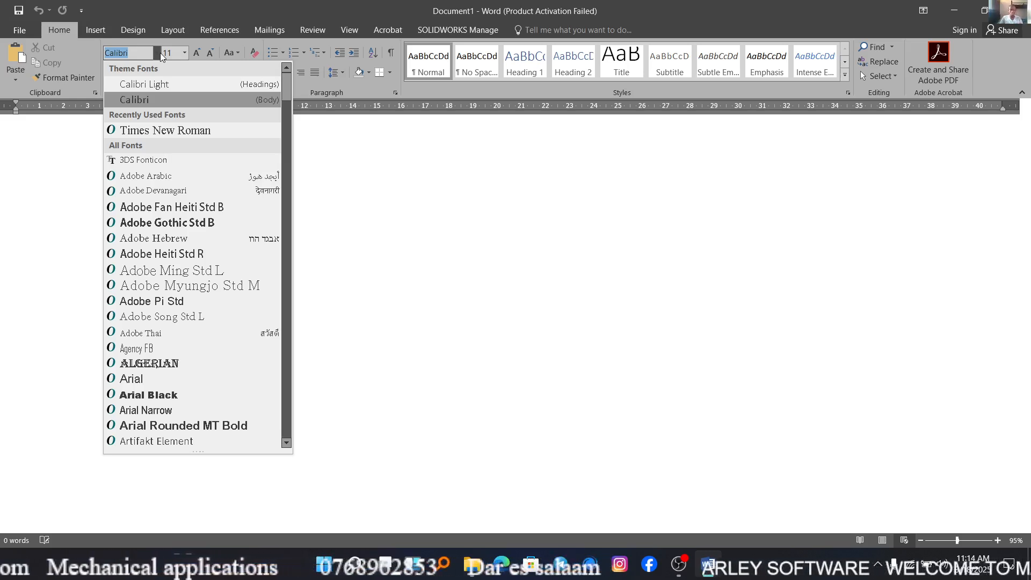
click(461, 317)
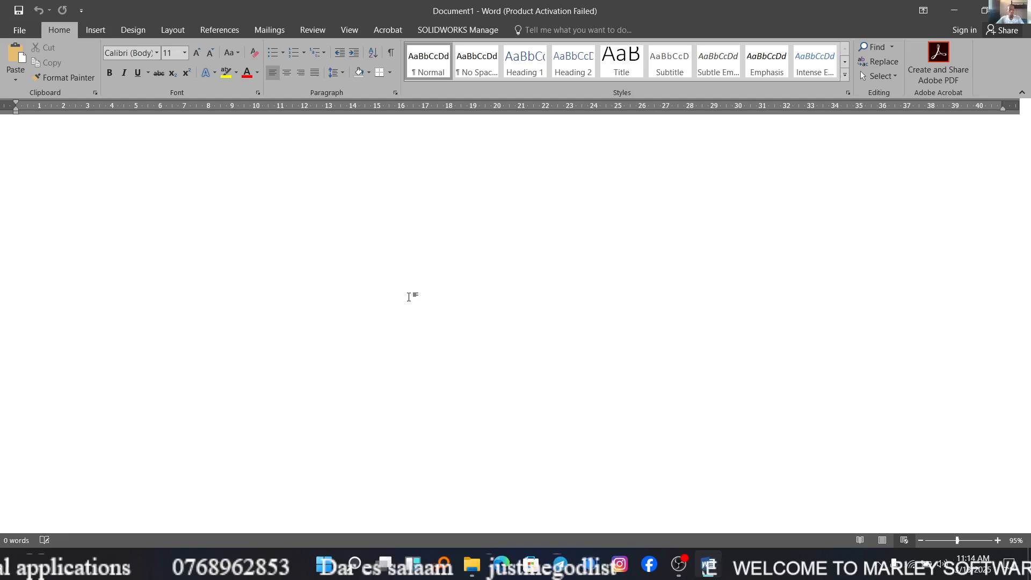
text(Thr)
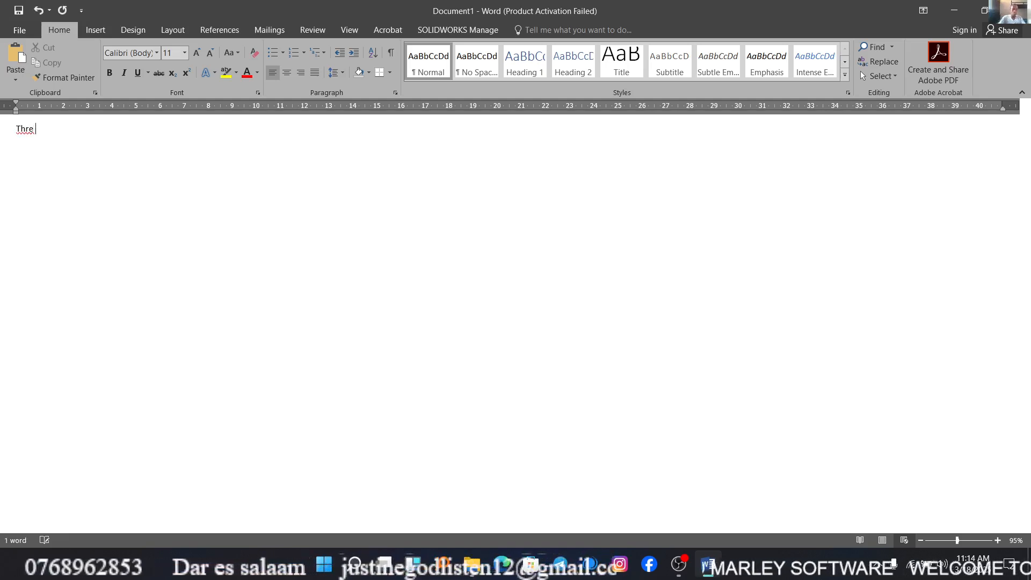
key(BackSpace)
text(e mas)
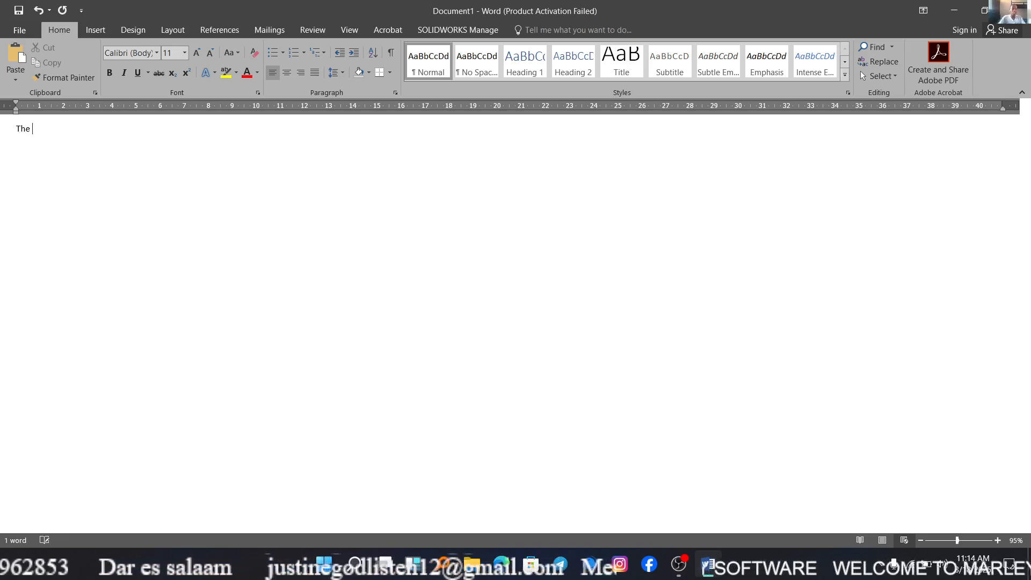
text(ter)
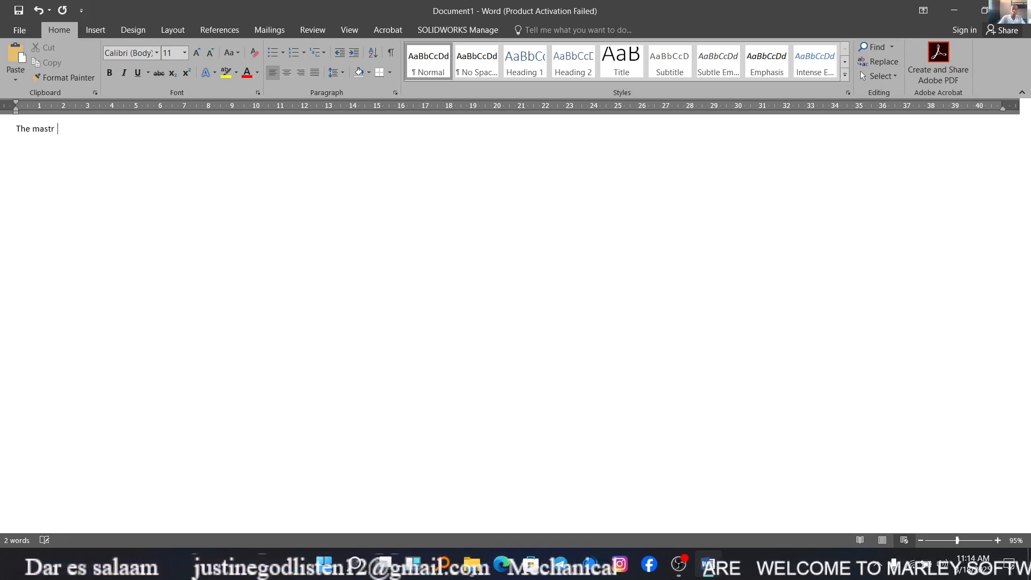
text( f)
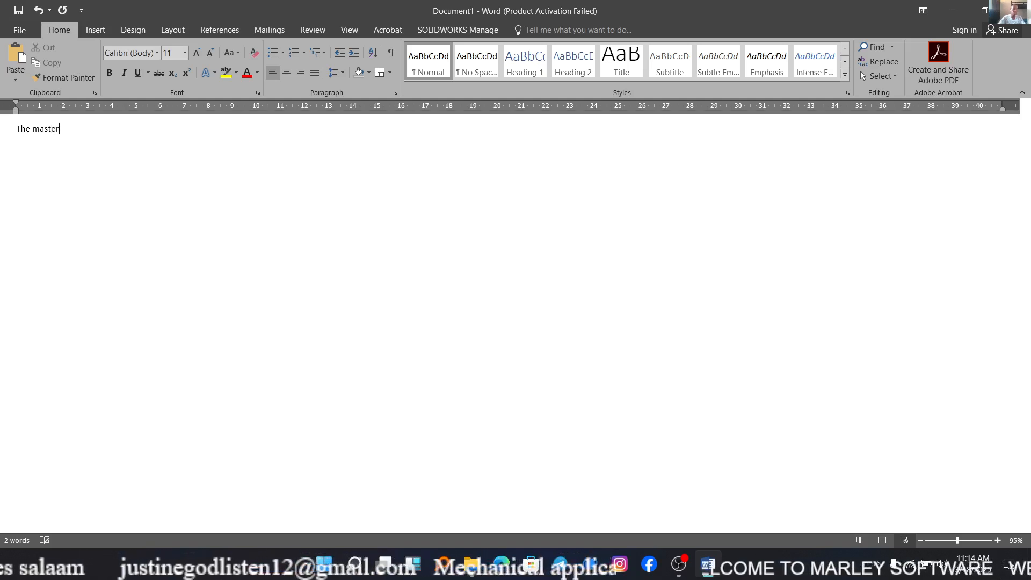
text(as been e)
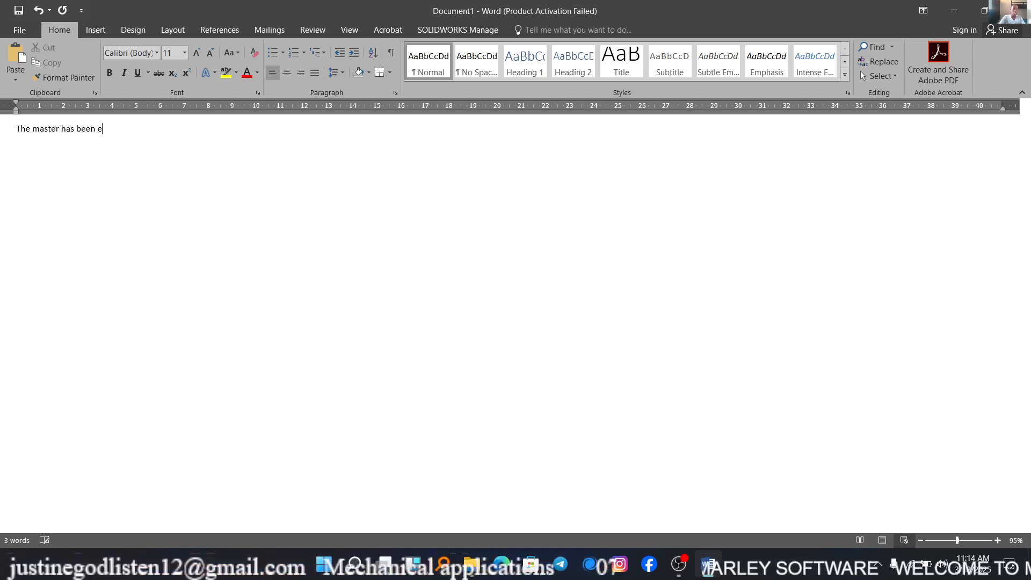
key(BackSpace)
text(k)
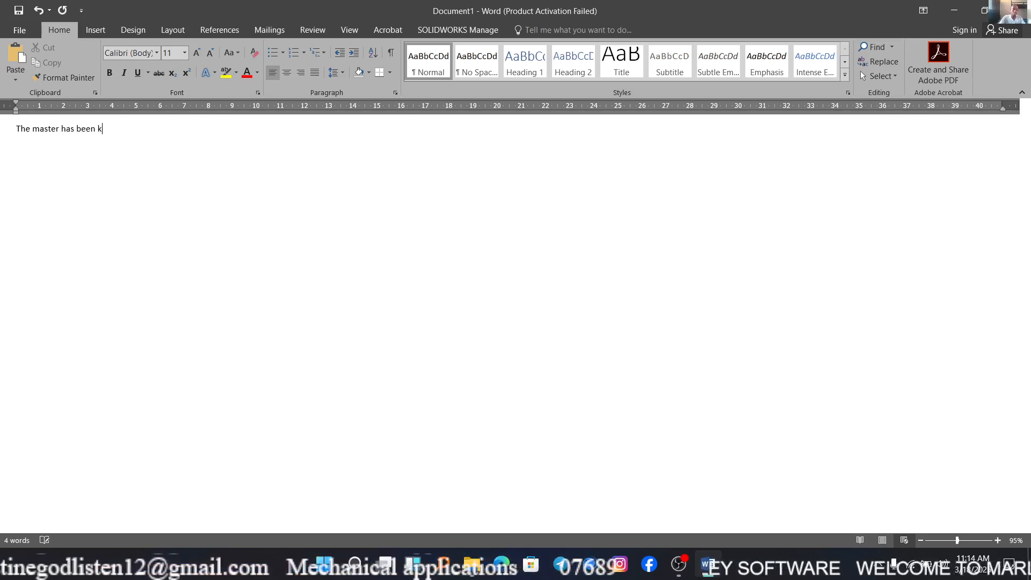
text(illed)
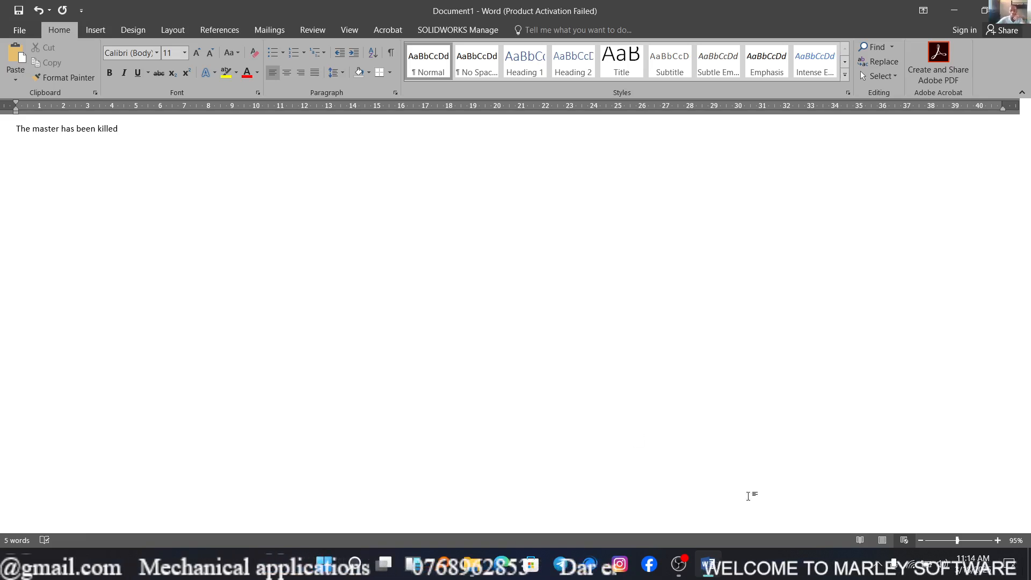
Return the document to Print Layout and set the zoom to about 129%.
click(879, 542)
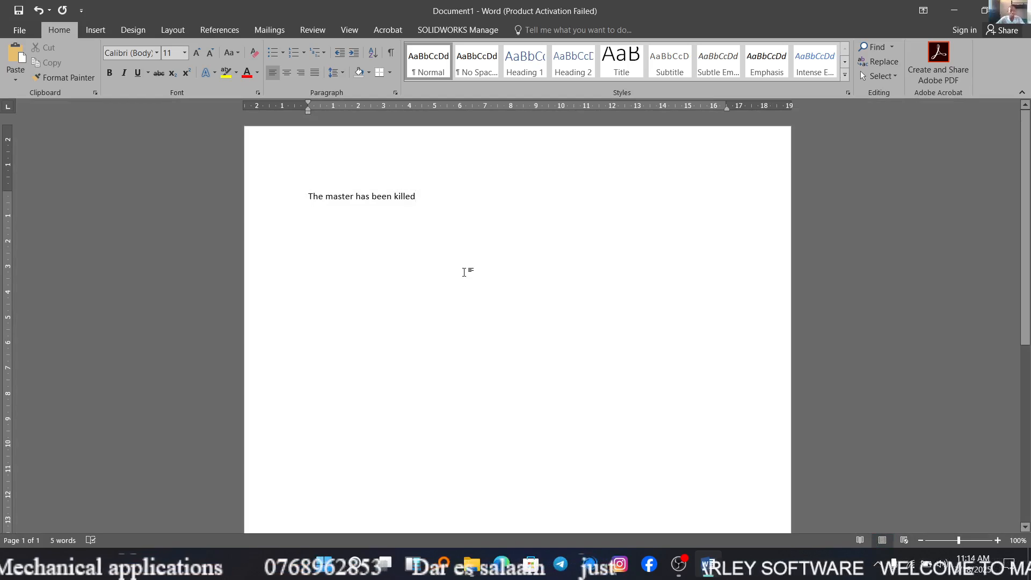
scroll(434, 202, up, 3)
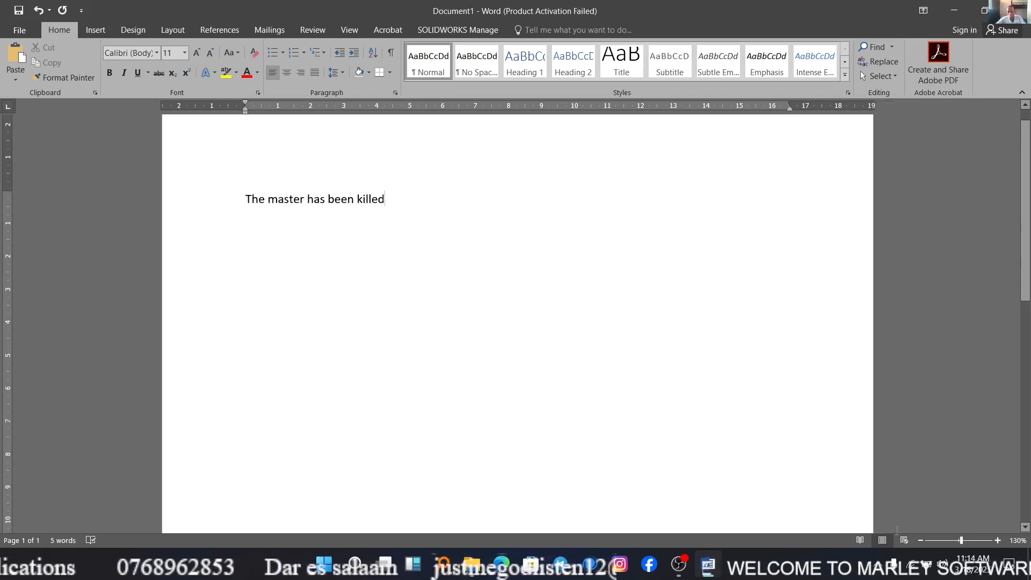
click(965, 540)
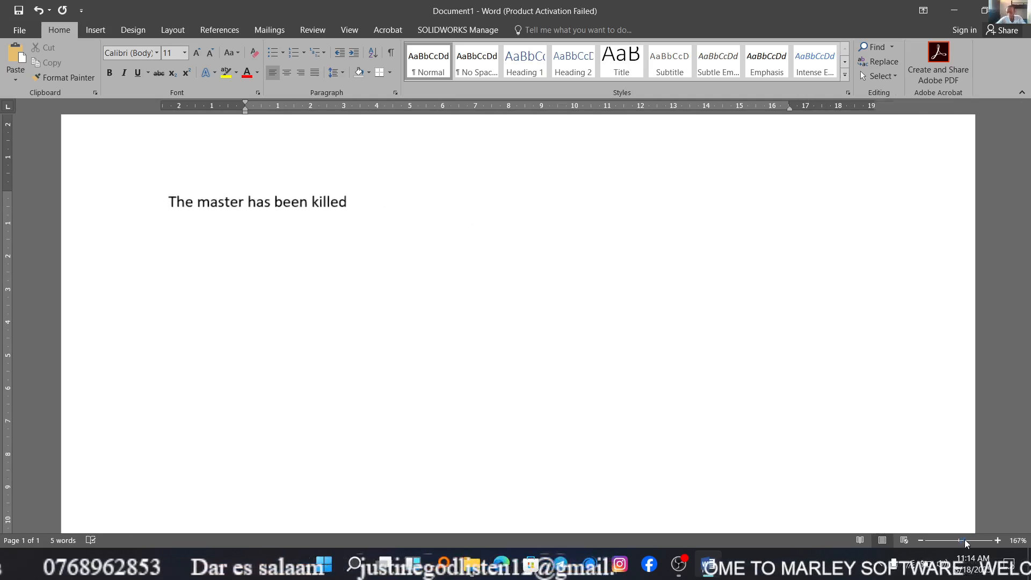
click(961, 540)
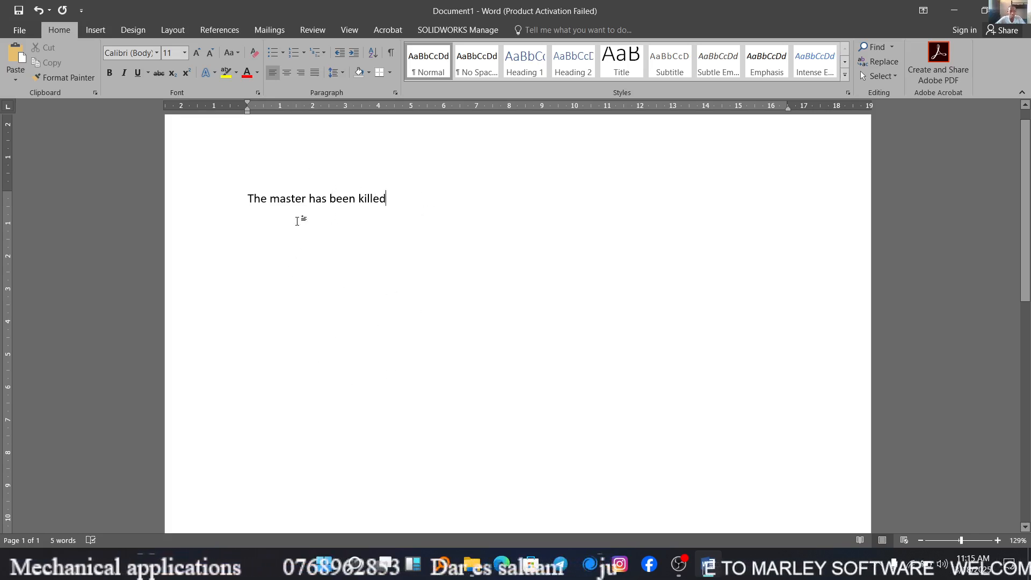
Apply the Berlin Sans FB font to the whole sentence and replace it with Times New Roman.
drag(407, 201, 221, 199)
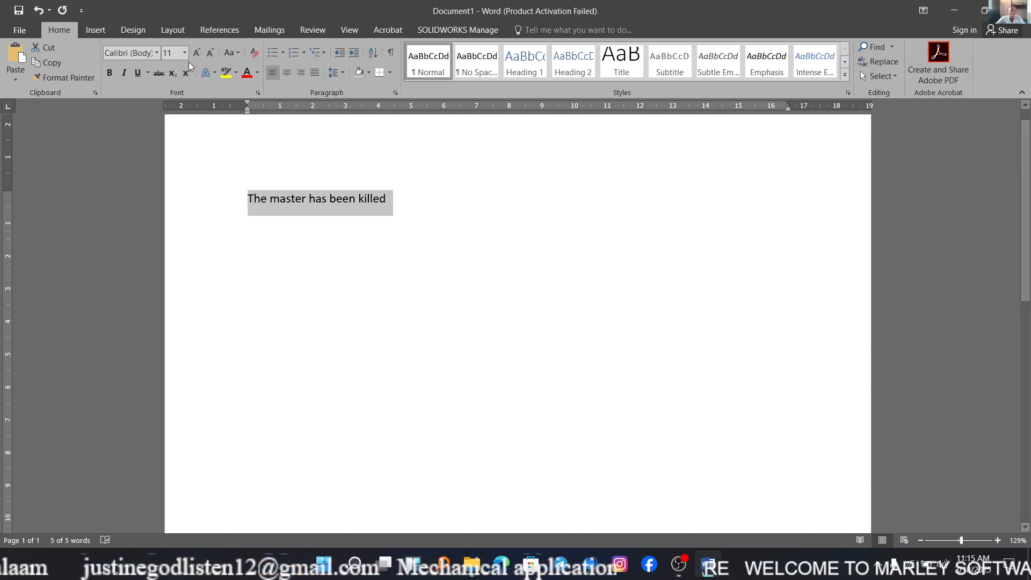
click(156, 54)
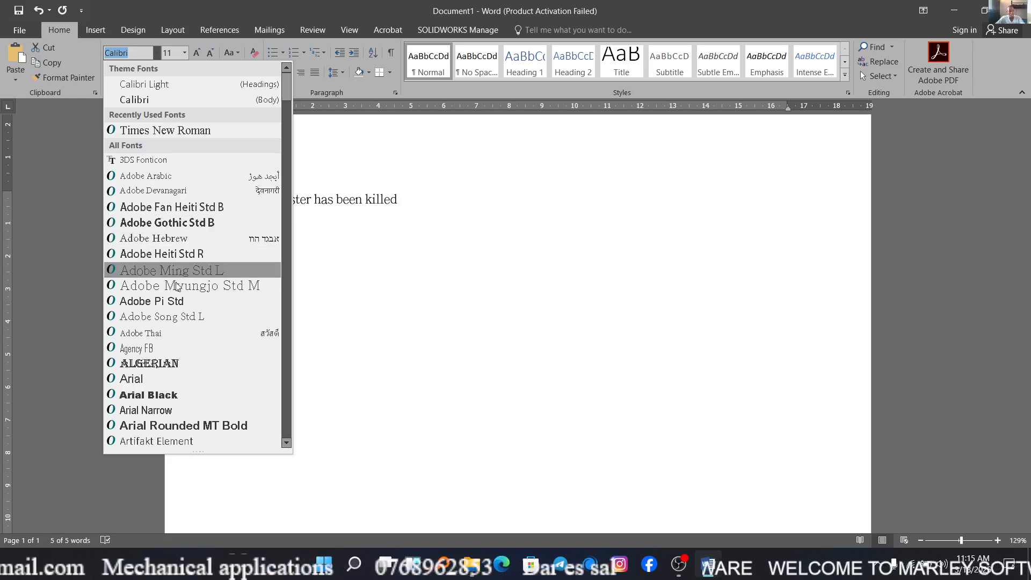
scroll(178, 314, down, 2)
scroll(178, 314, down, 6)
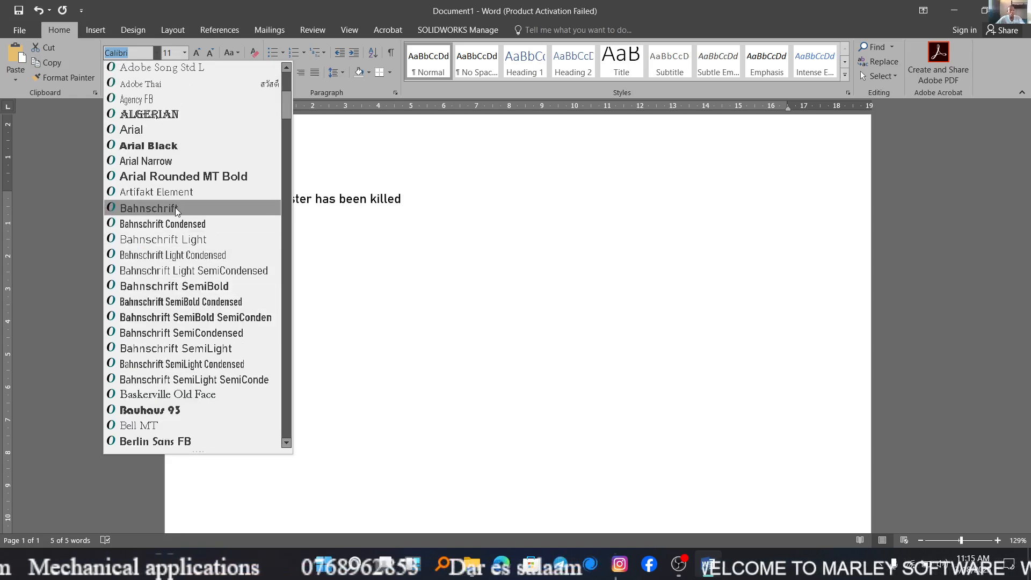
scroll(176, 212, down, 1)
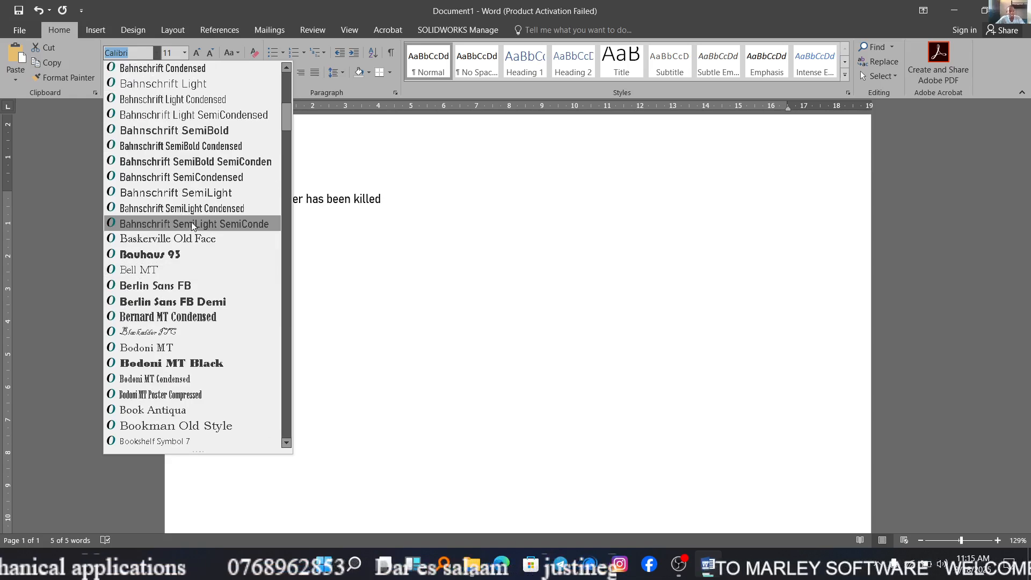
click(195, 288)
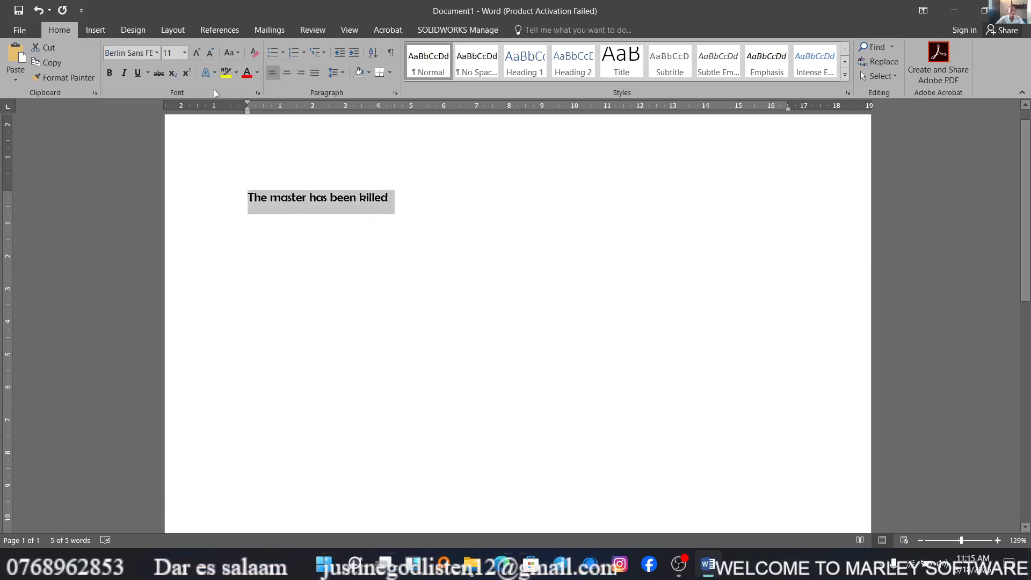
click(159, 54)
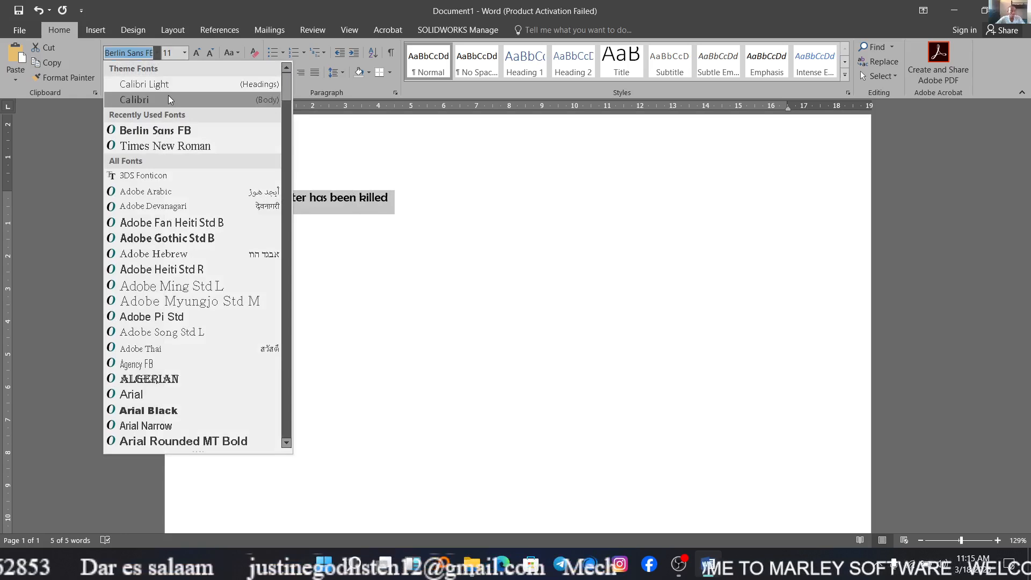
click(182, 146)
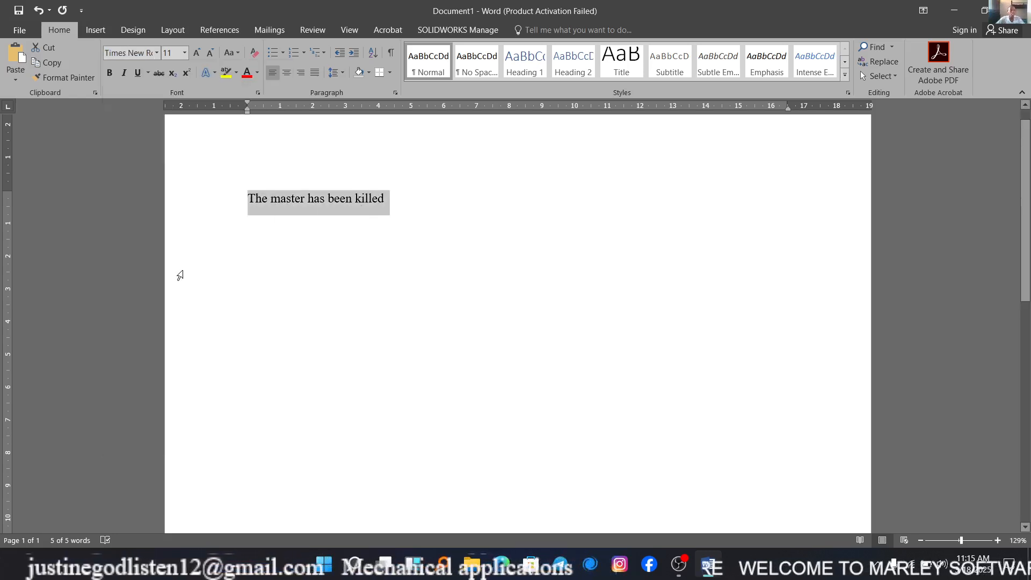
Set the sentence's font size to 26 and reduce it to 20 using the preset sizes.
click(186, 52)
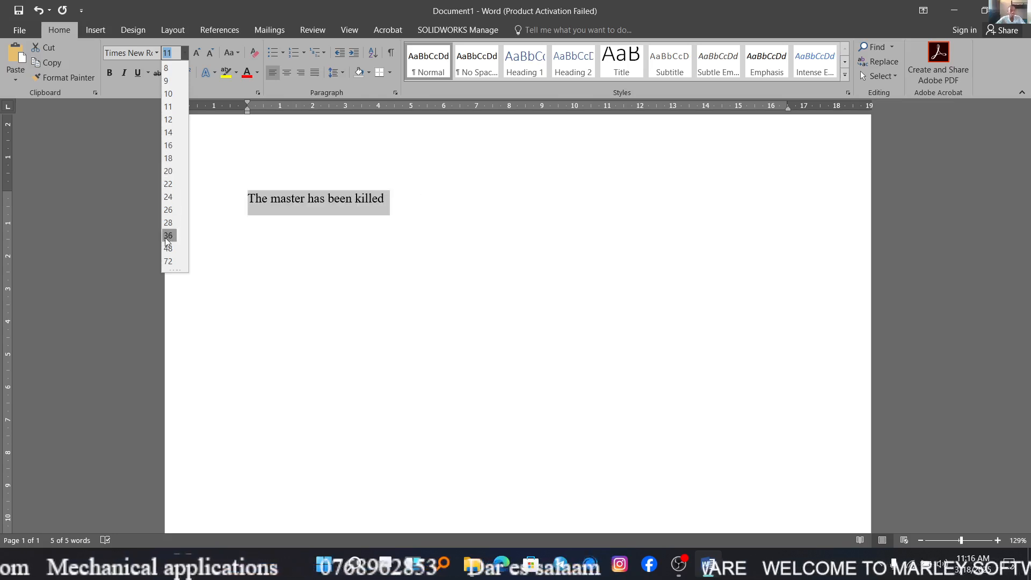
click(168, 209)
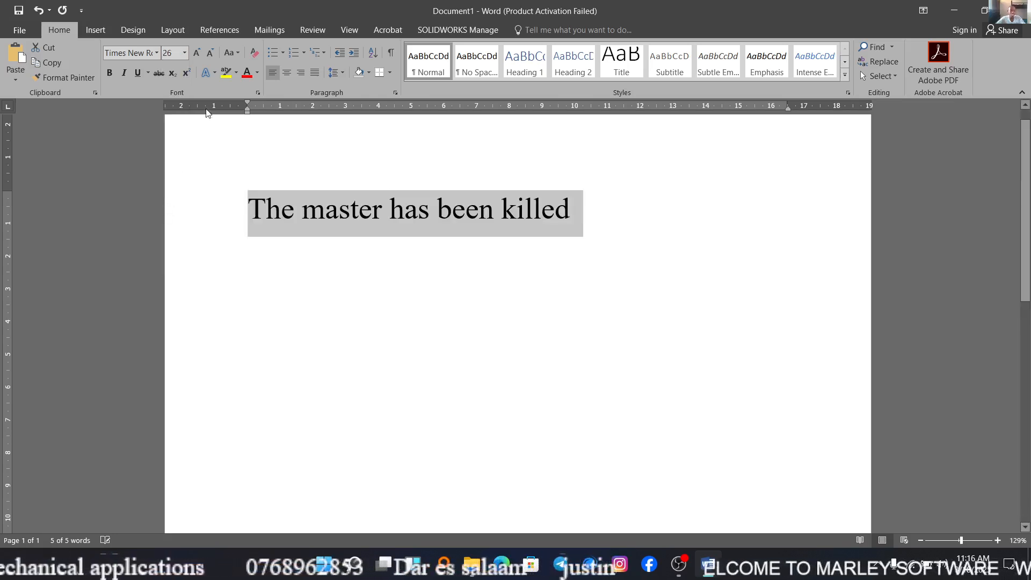
click(184, 52)
click(164, 173)
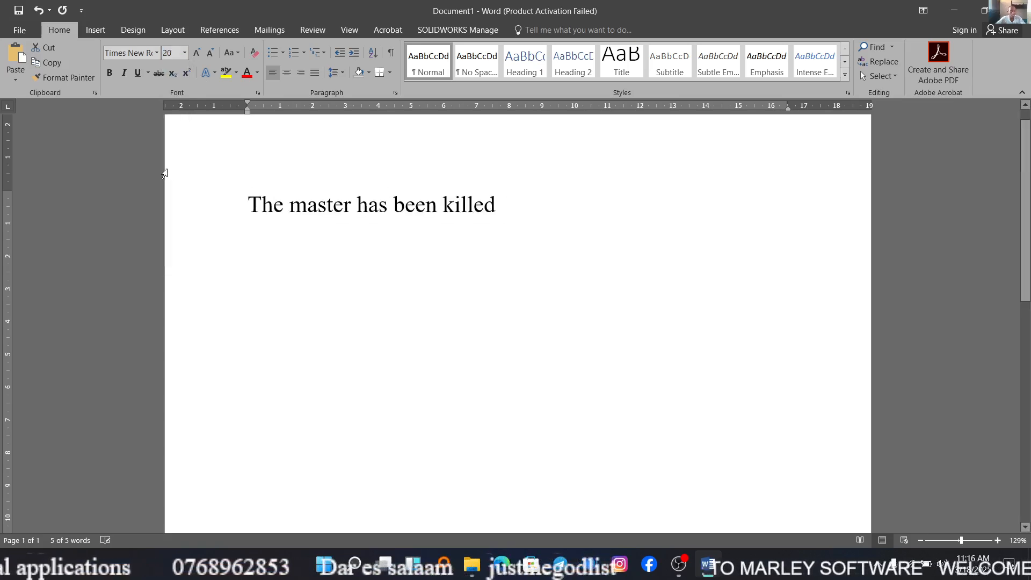
click(186, 54)
click(186, 54)
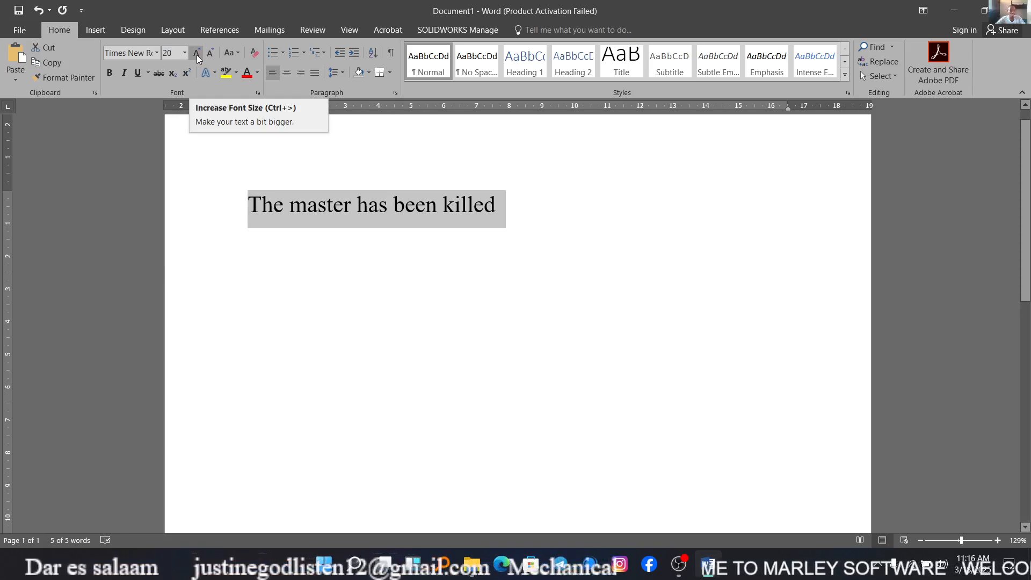
Grow the sentence's font size stepwise to 26, shrink it to 22 and grow it back to 24.
click(197, 55)
click(196, 55)
click(197, 55)
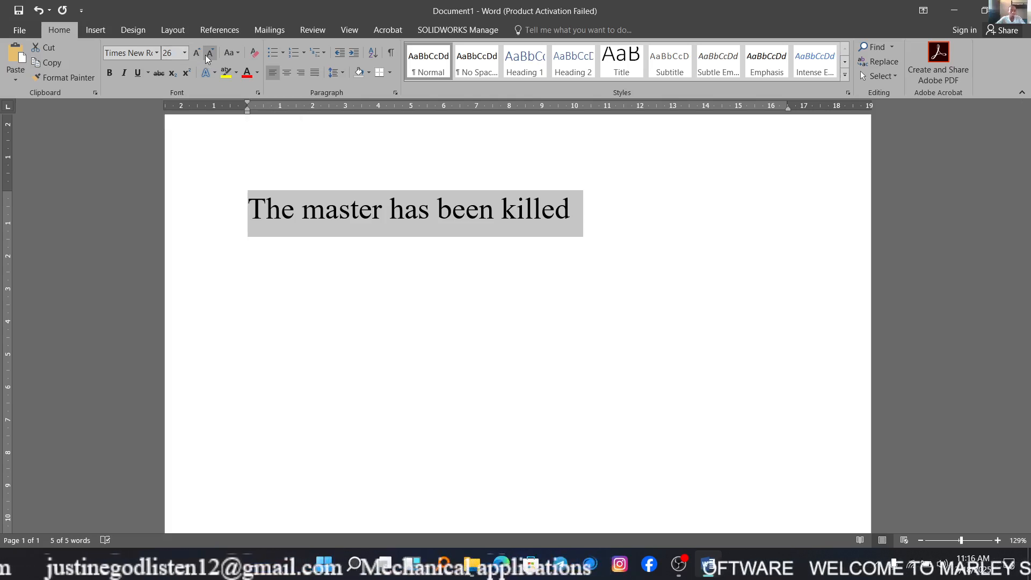
click(210, 55)
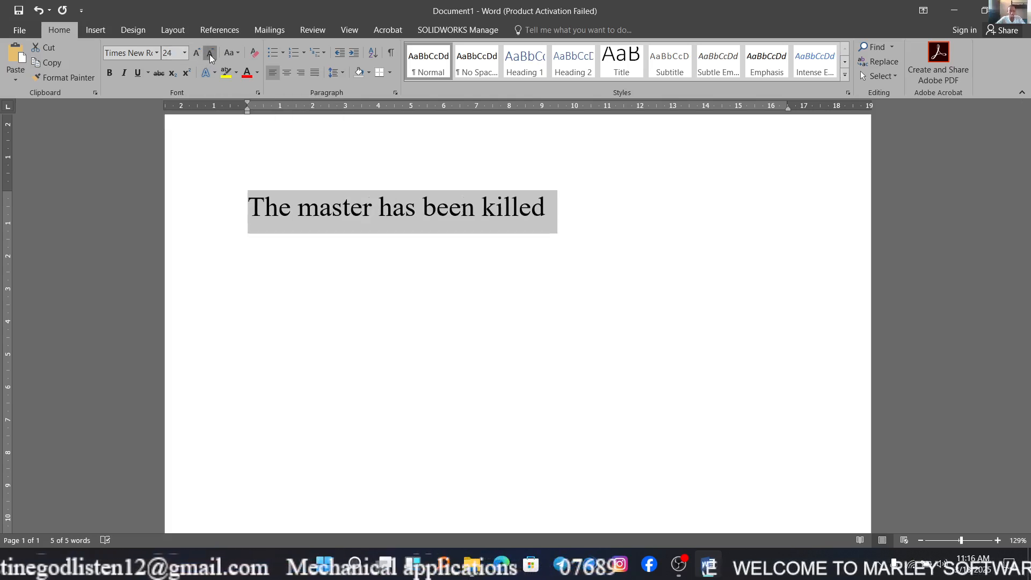
click(210, 55)
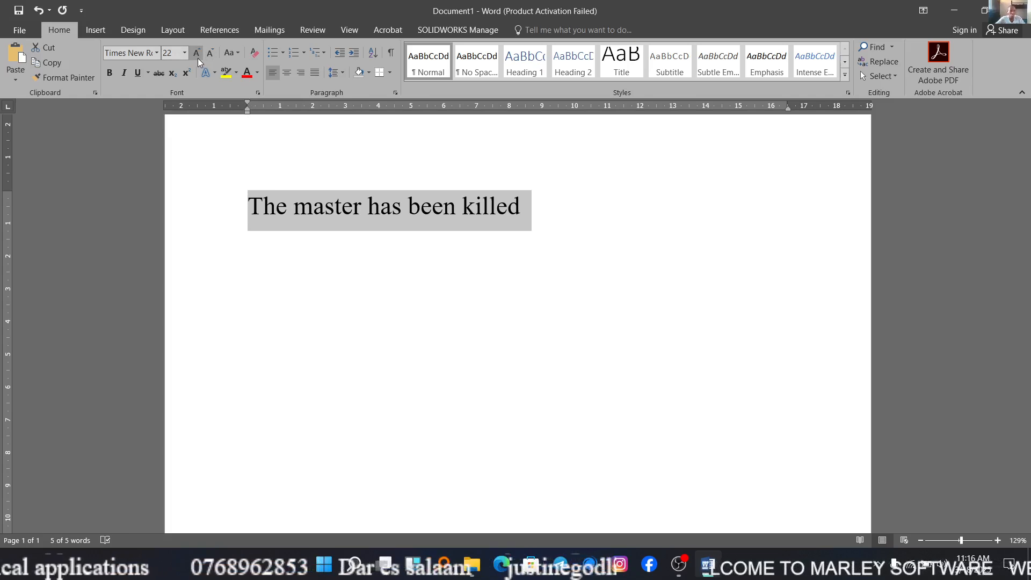
click(197, 56)
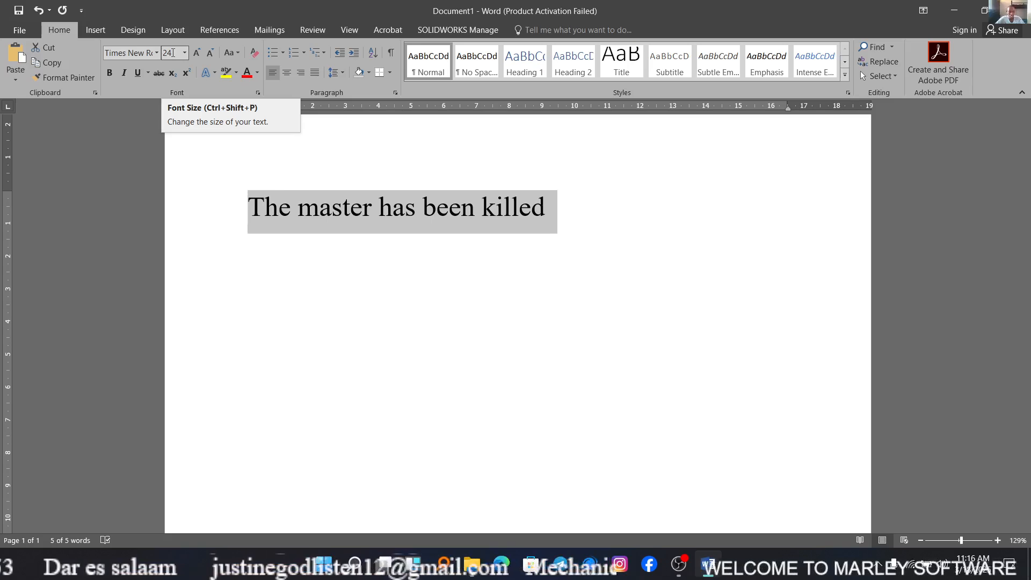
Enter a custom font size of 23 for the sentence.
click(173, 53)
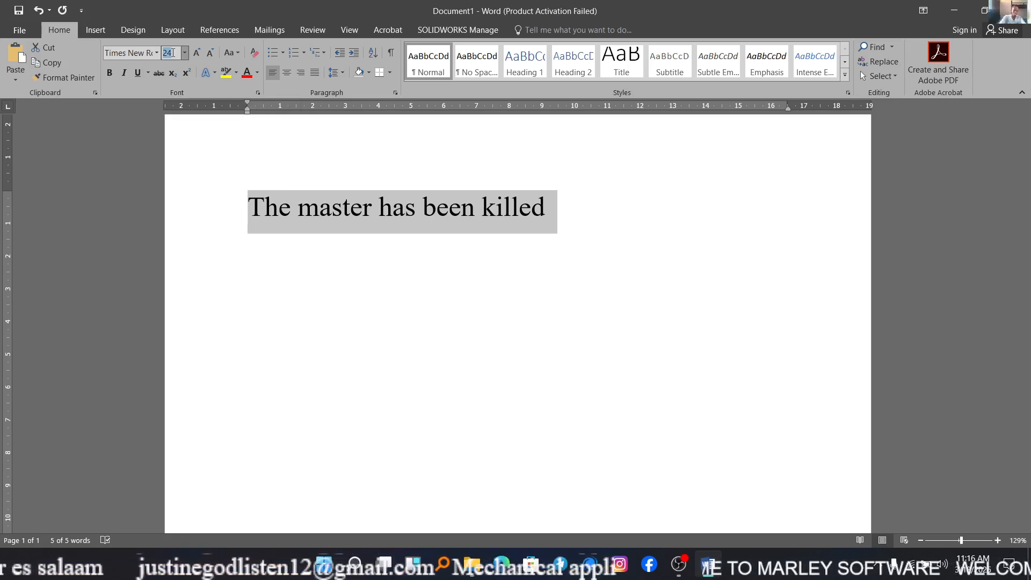
text(23)
key(Return)
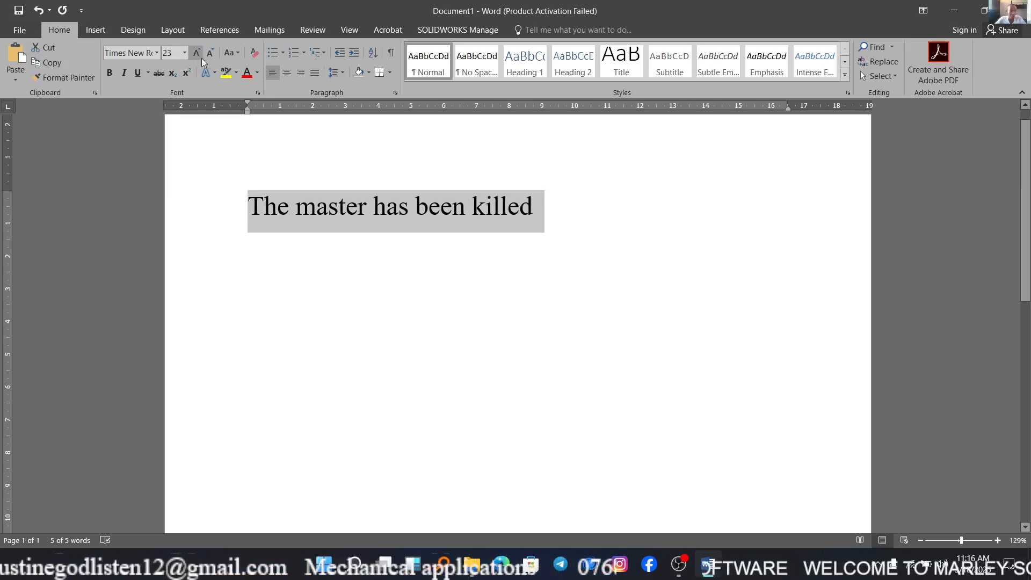
Change the sentence's case to UPPERCASE and replace that with Capitalize Each Word.
click(237, 53)
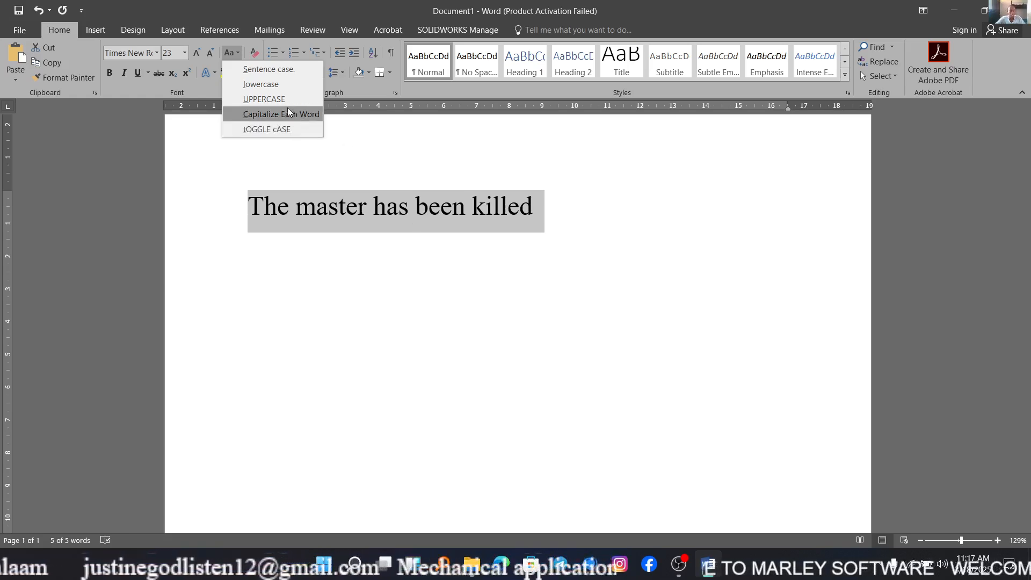
click(248, 100)
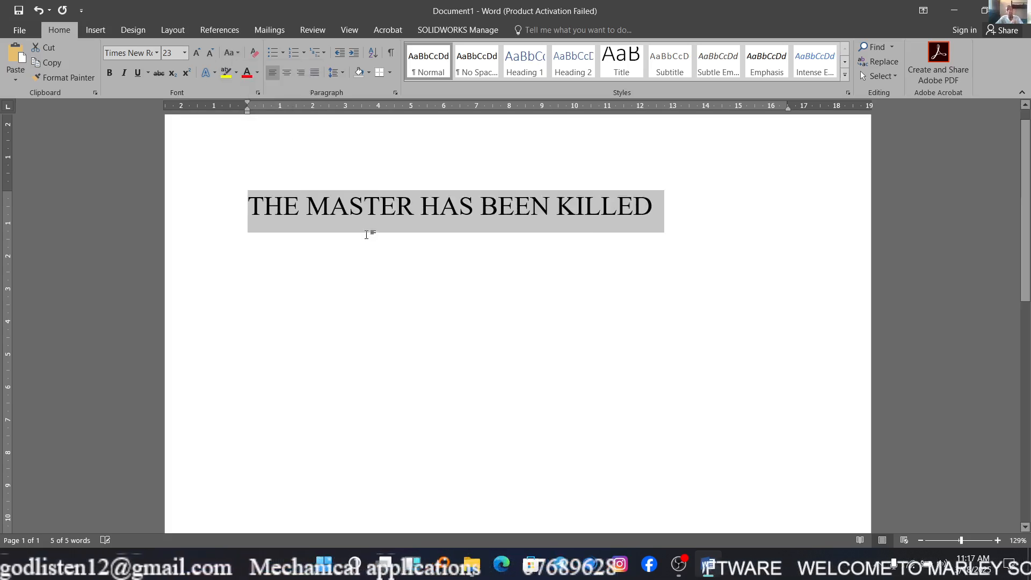
click(236, 54)
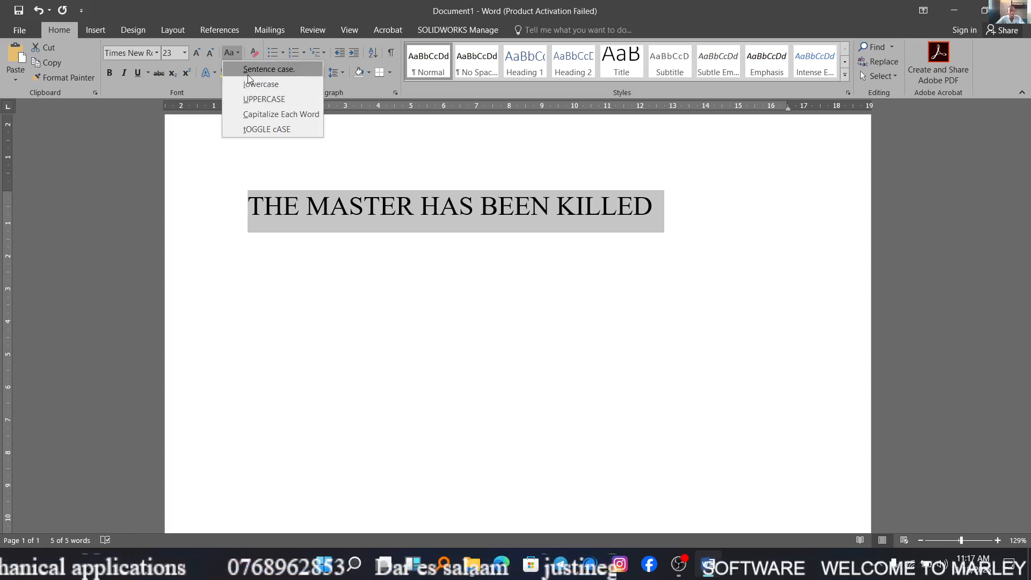
click(263, 115)
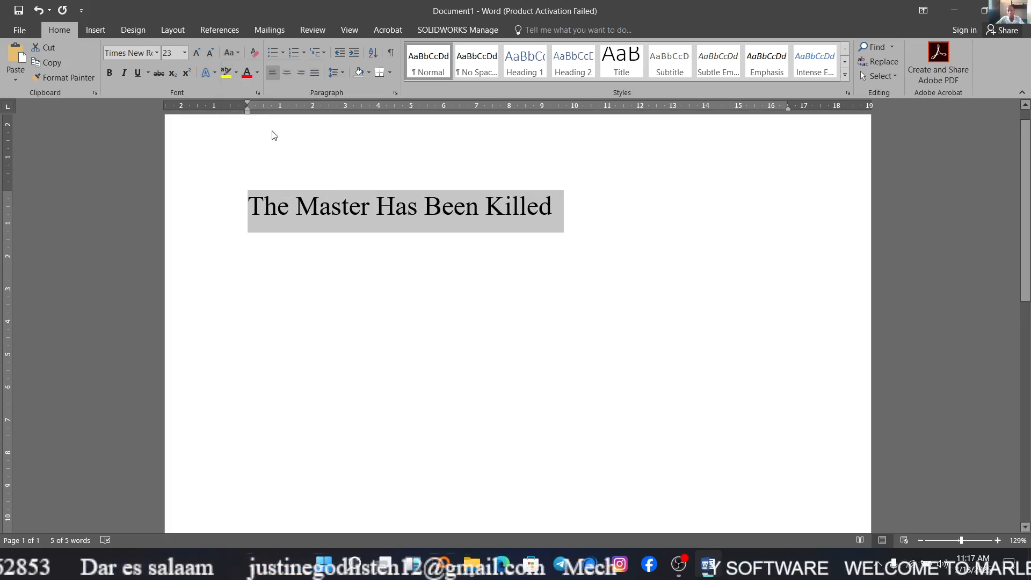
Change the sentence's case to lowercase and replace that with UPPERCASE.
click(236, 54)
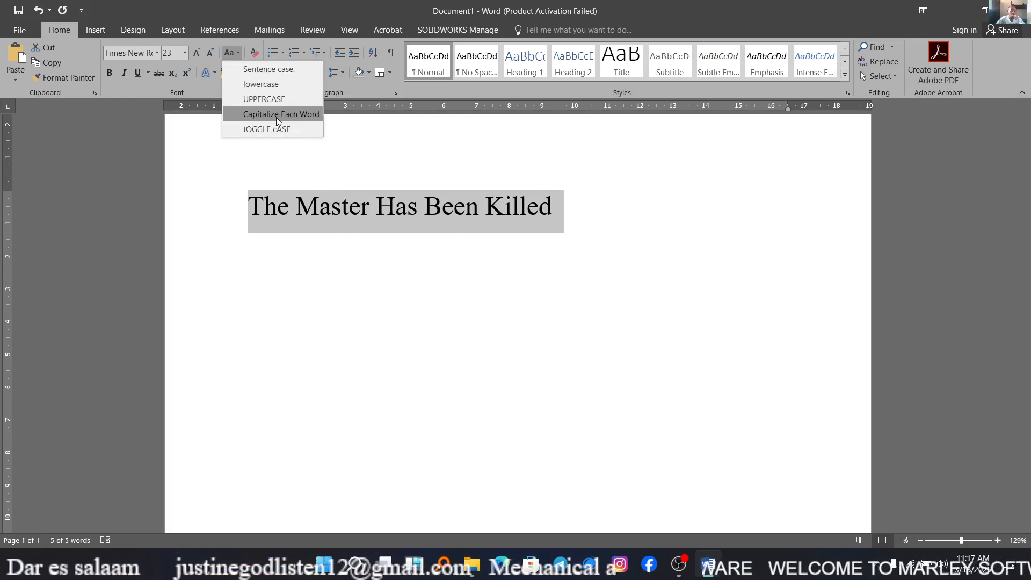
click(271, 88)
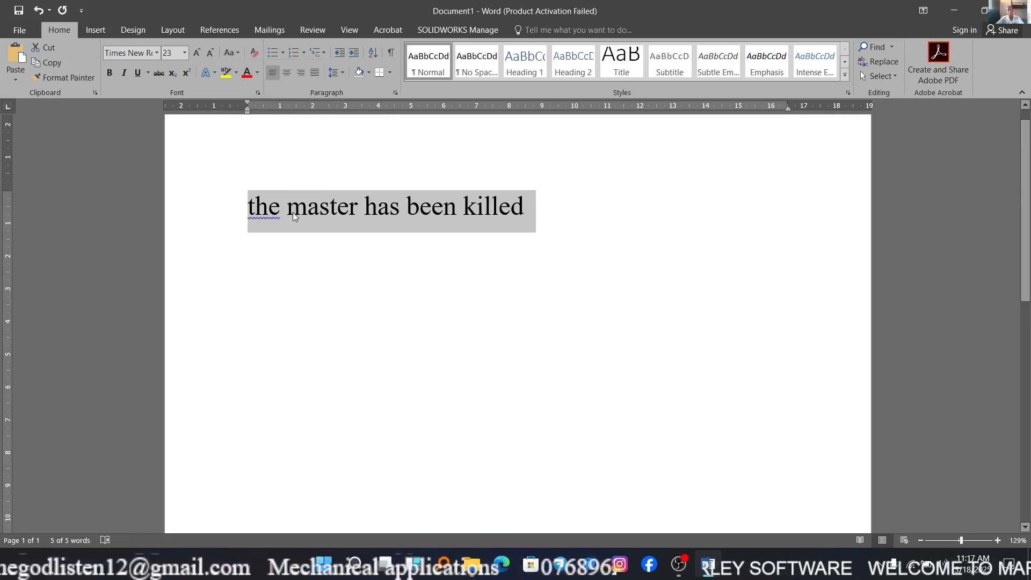
click(236, 54)
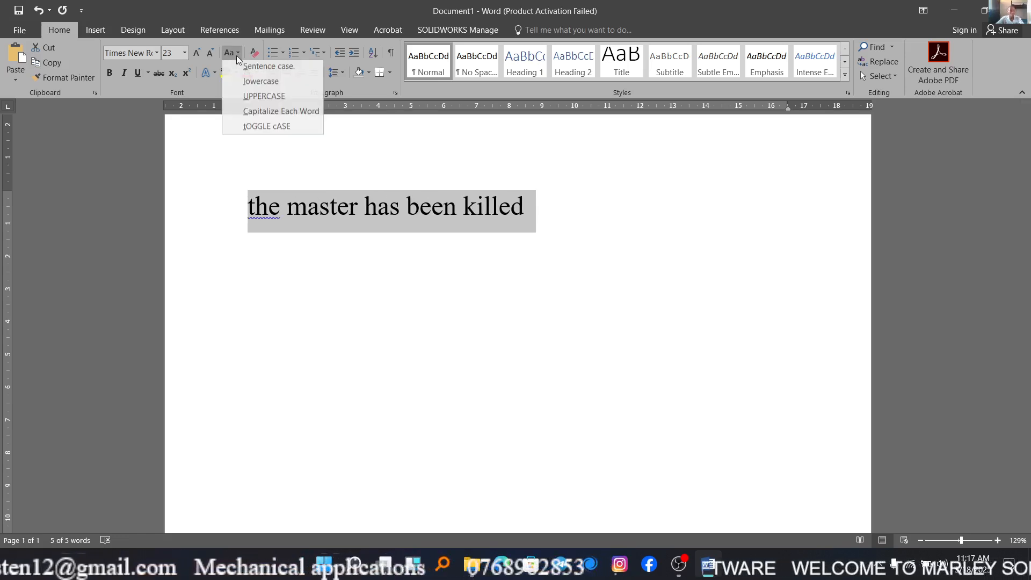
click(268, 101)
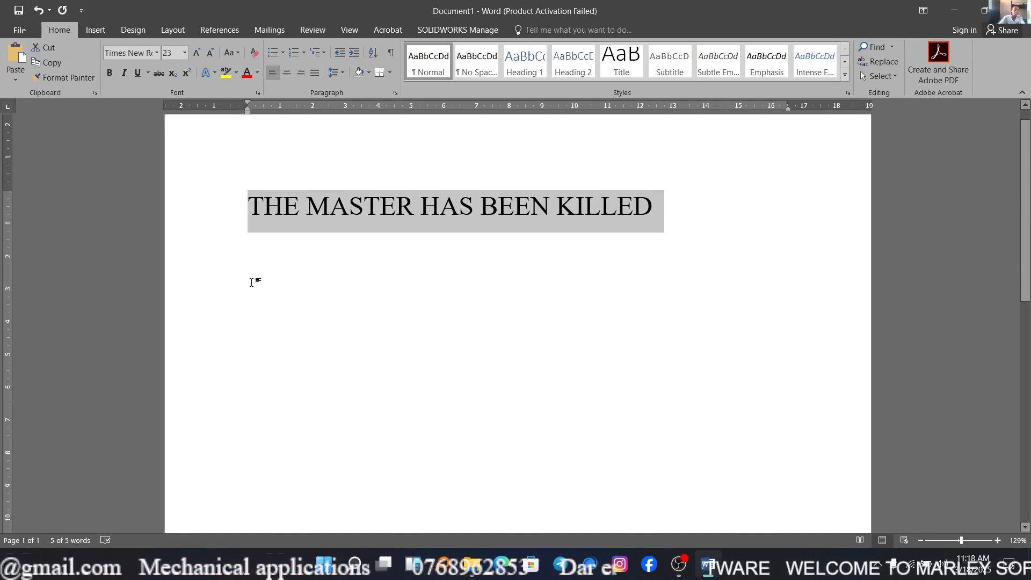
Toggle bold on and off several times for the sentence, and apply italic and remove it again.
key(ctrl+b)
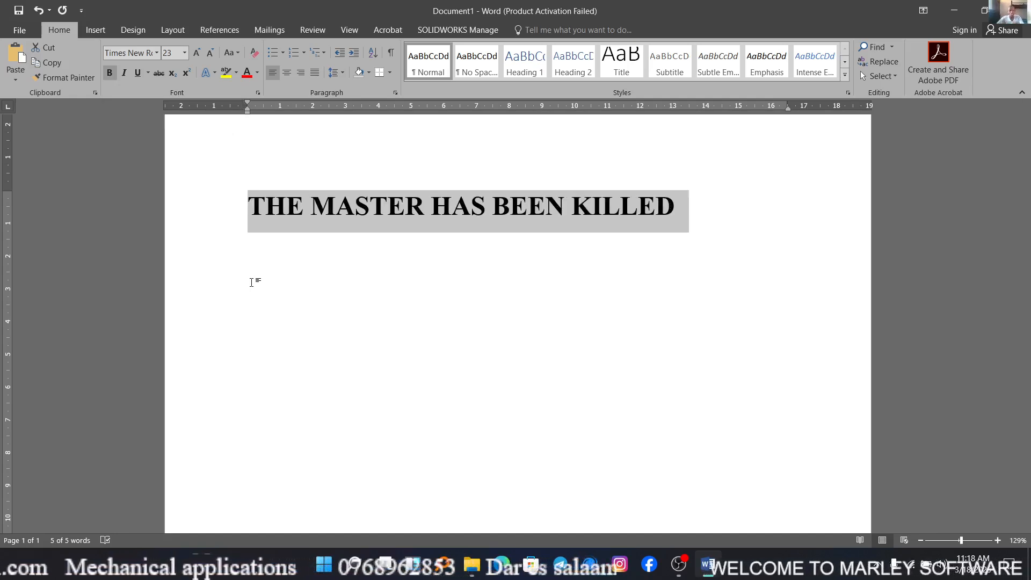
click(110, 75)
click(110, 75)
click(110, 75)
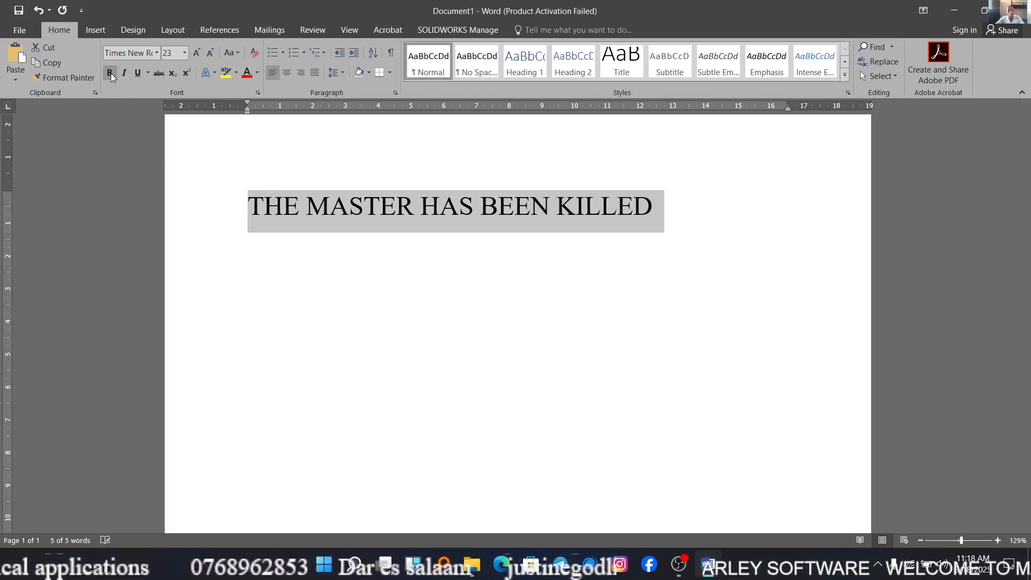
click(110, 75)
click(111, 74)
click(111, 74)
click(110, 73)
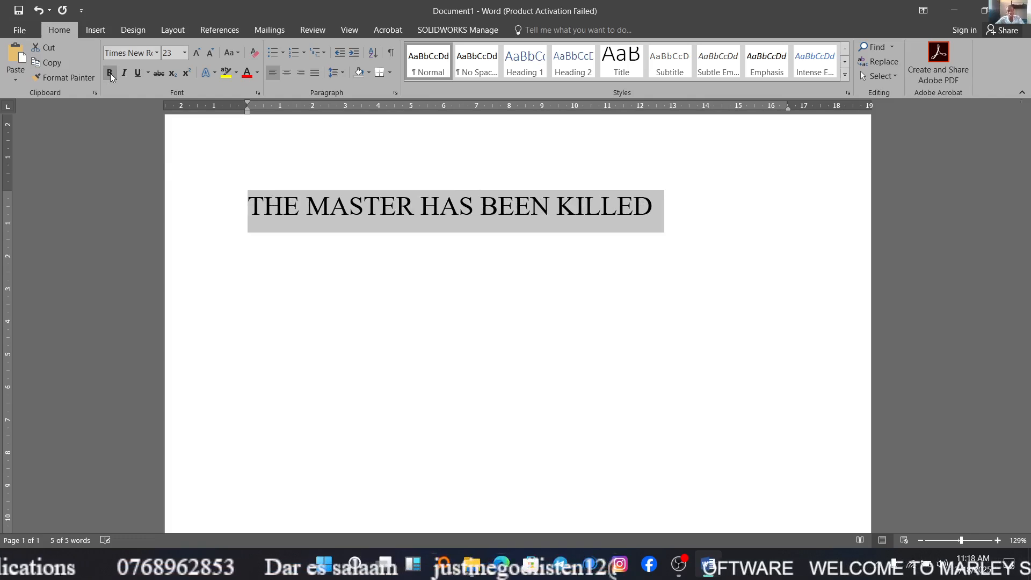
click(111, 74)
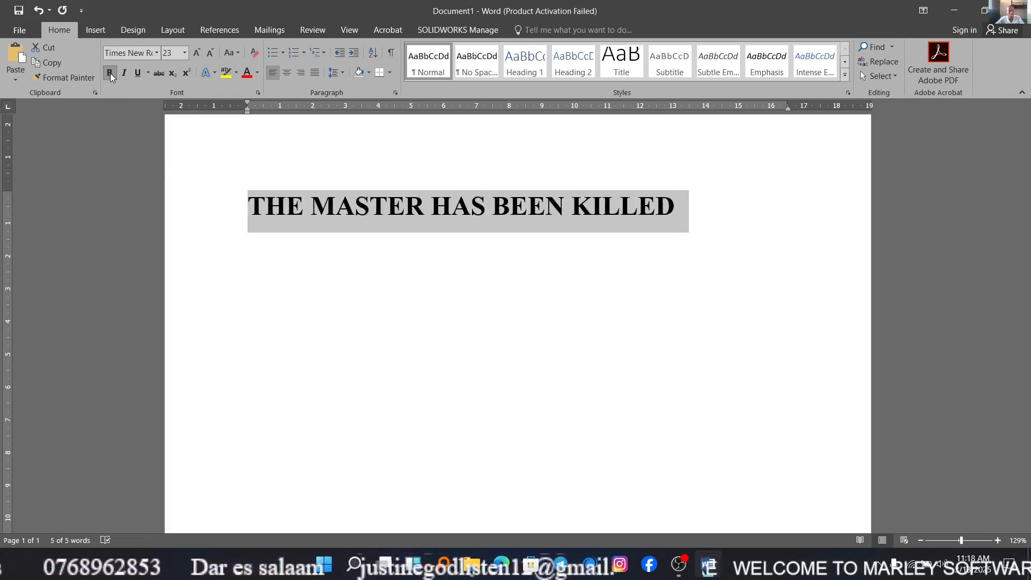
click(110, 75)
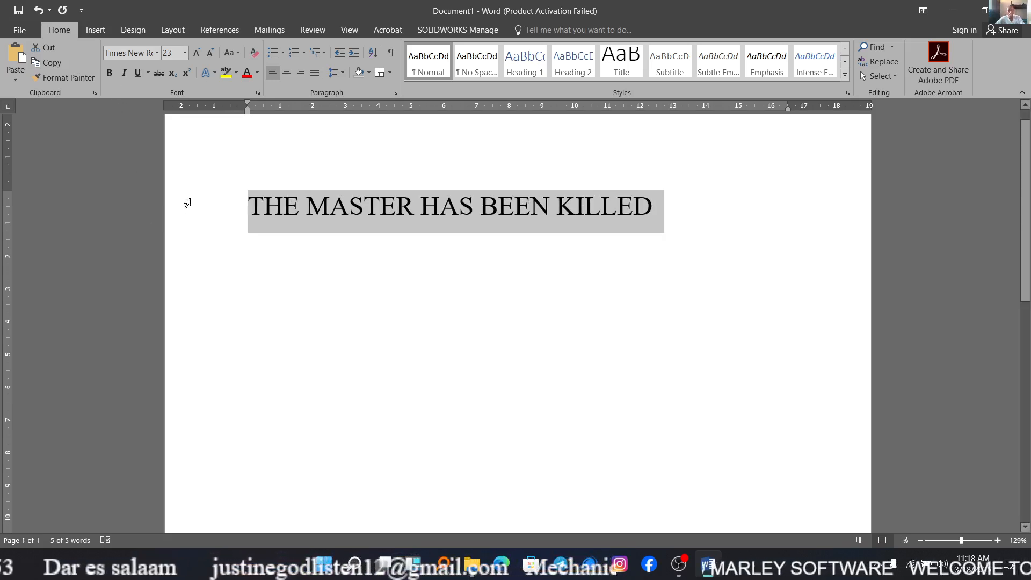
click(124, 73)
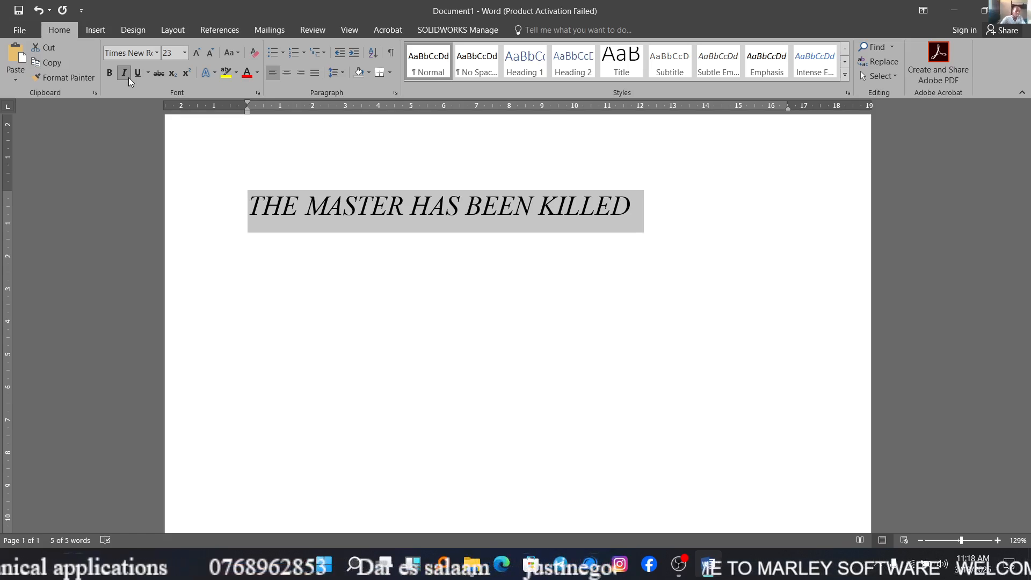
click(128, 78)
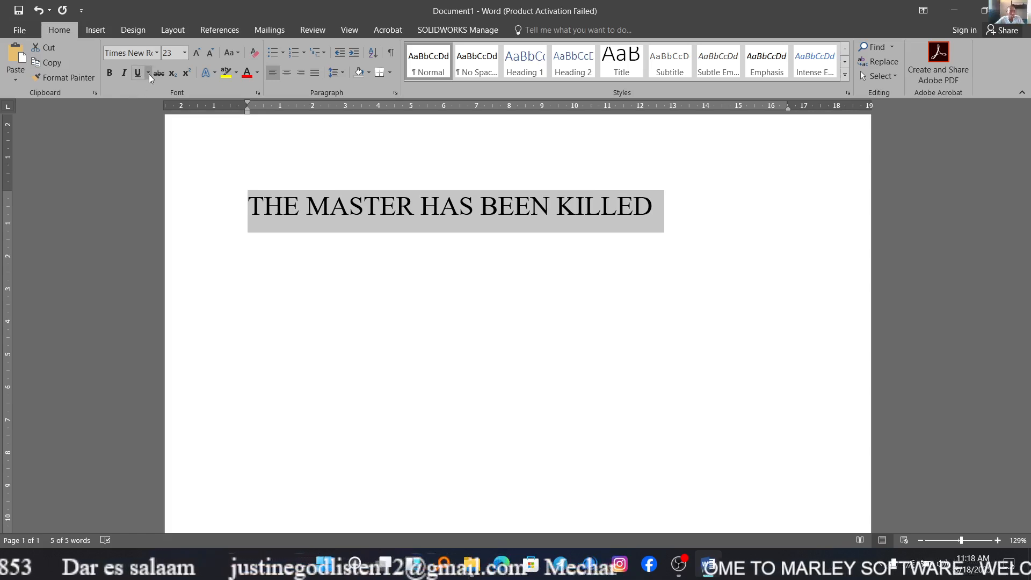
Underline the sentence in green and change the underline style to a dashed line.
click(148, 74)
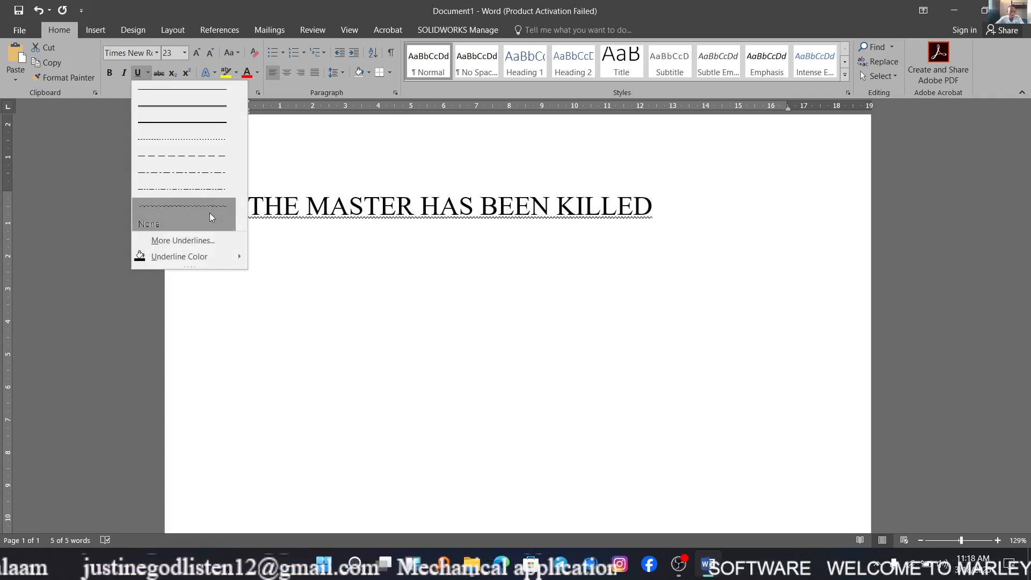
mouse_move(209, 257)
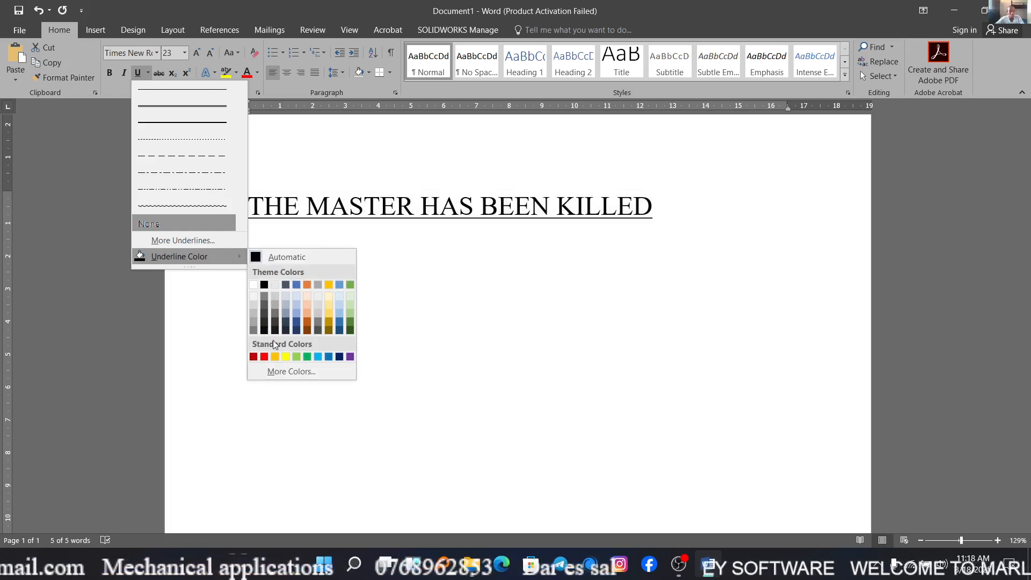
click(307, 356)
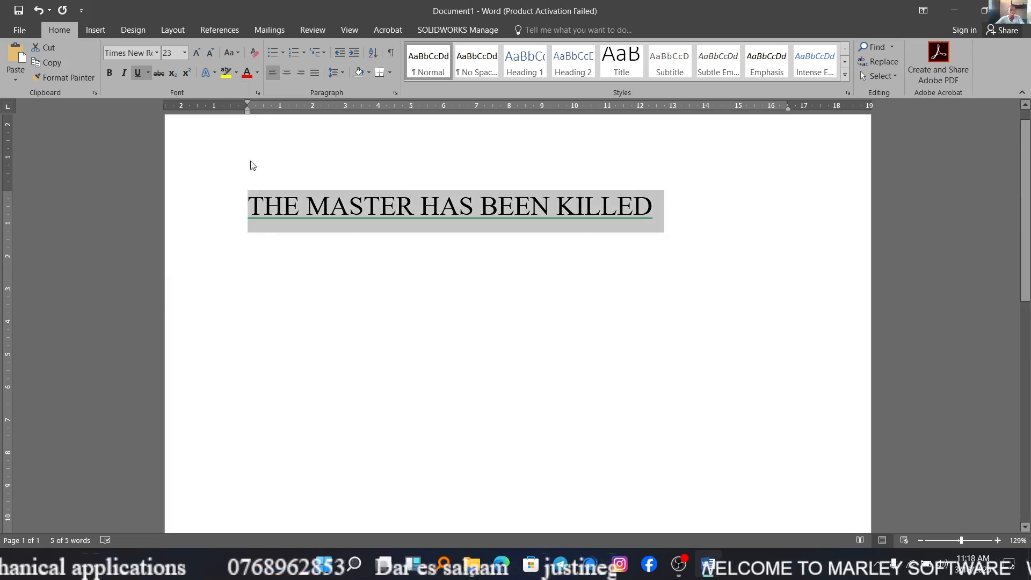
click(149, 72)
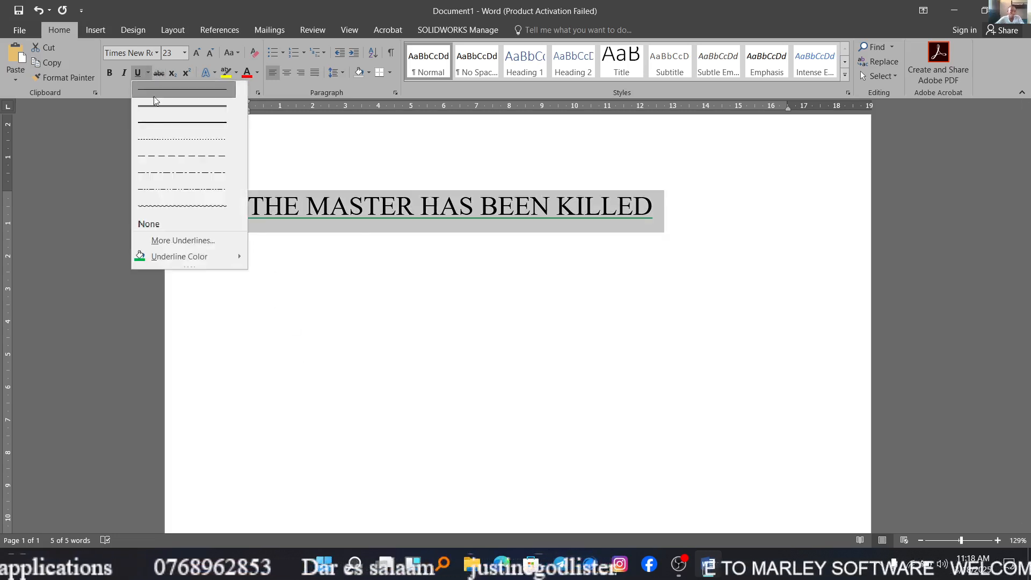
click(165, 159)
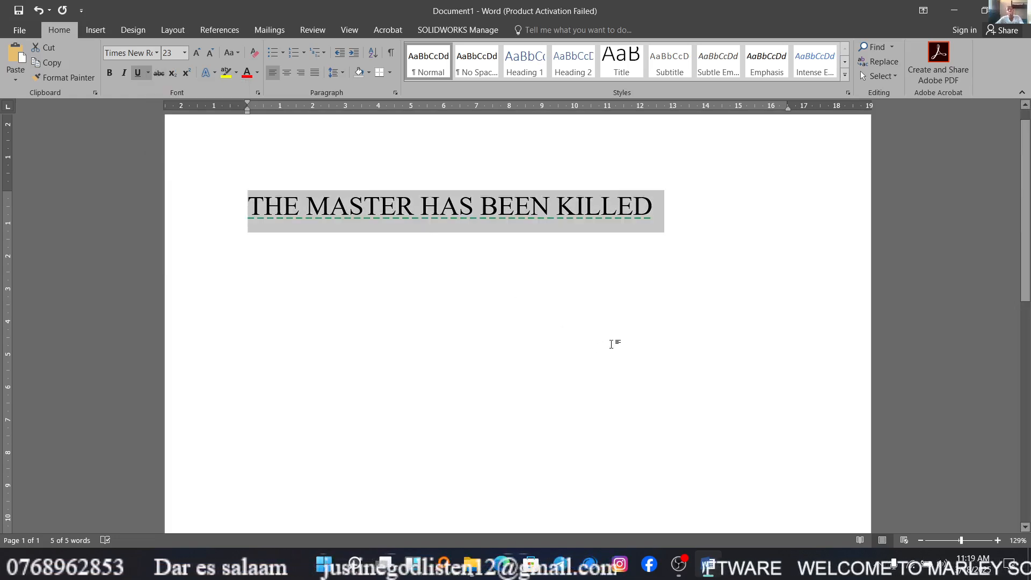
Apply strikethrough to the sentence and remove it again.
click(163, 76)
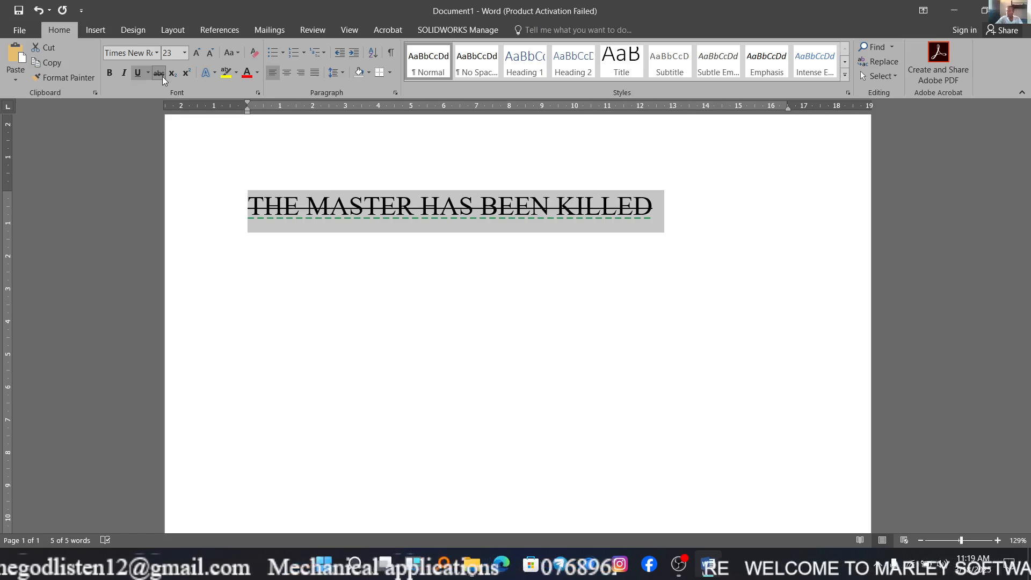
click(163, 76)
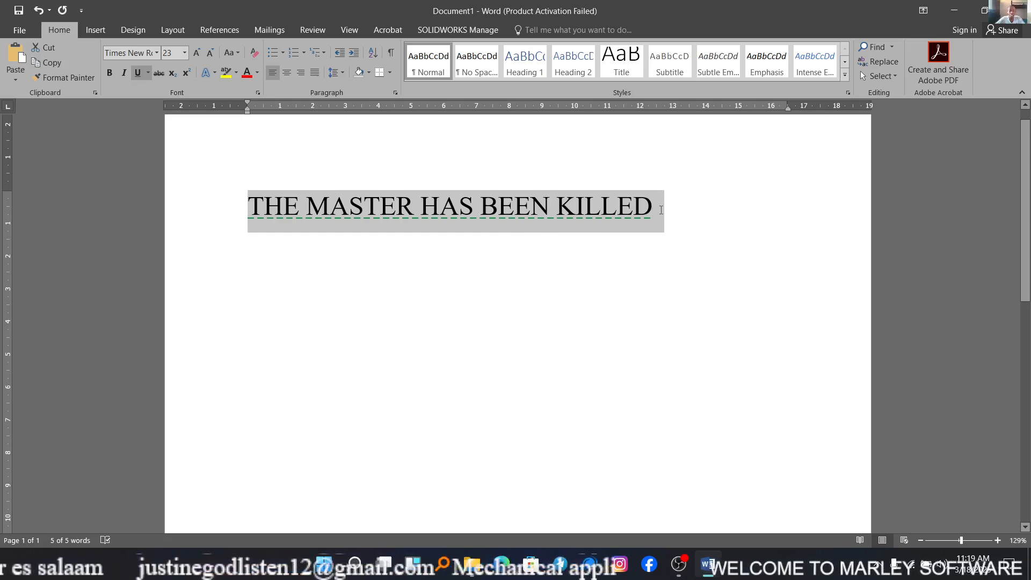
Start a new line below the sentence and enter X with a subscript 2.
click(675, 219)
key(Return)
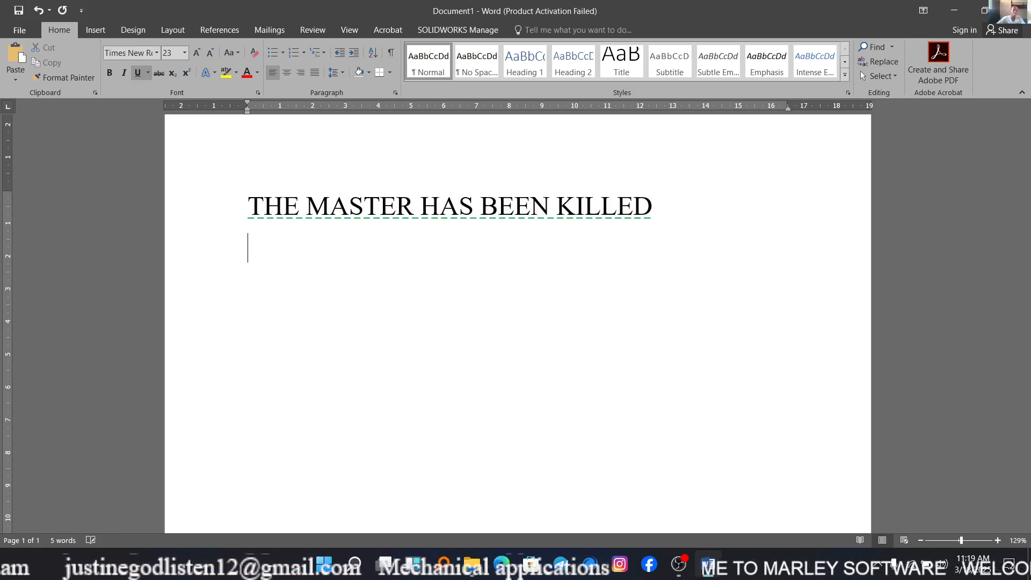
text(x)
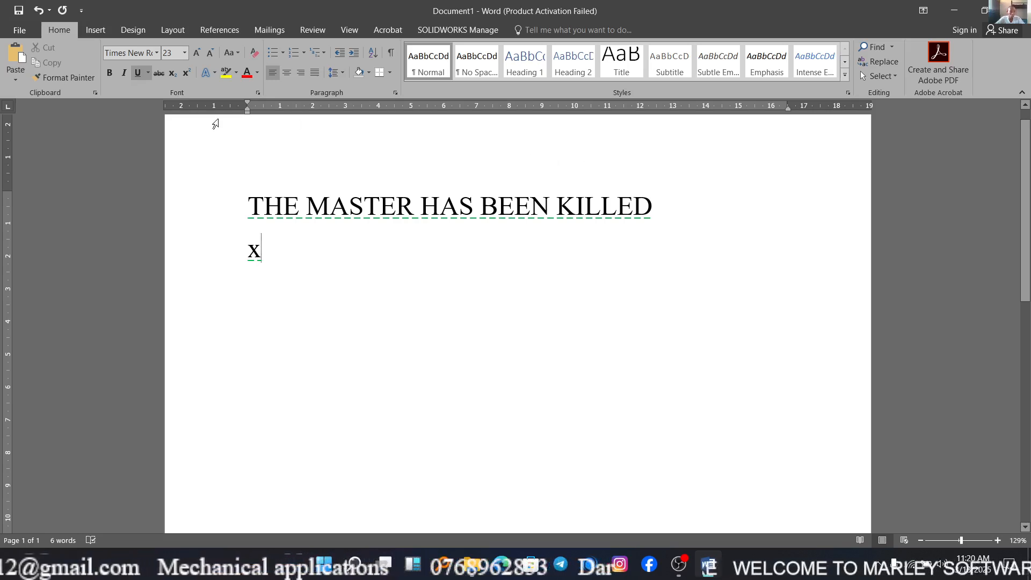
click(172, 79)
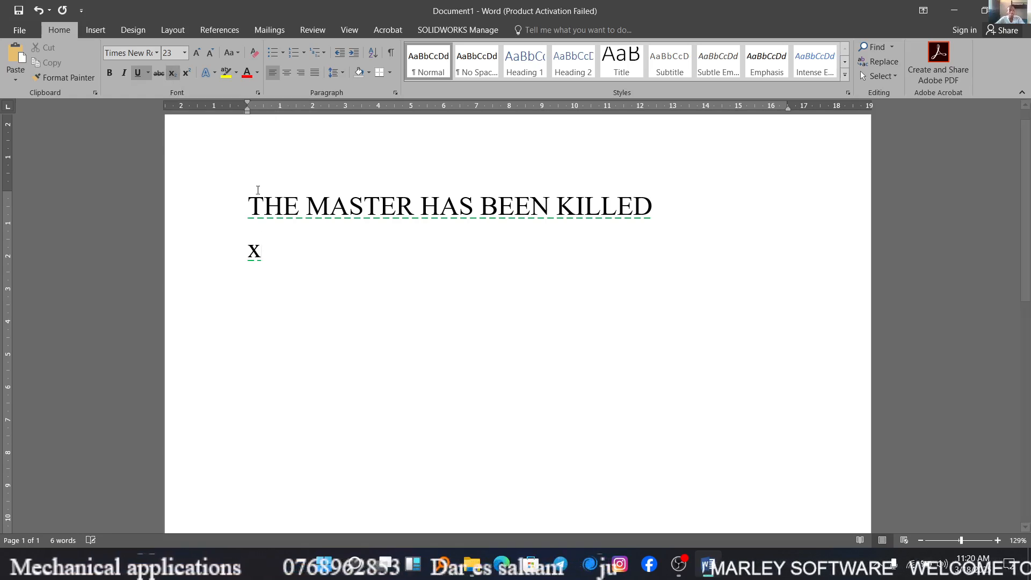
text(2)
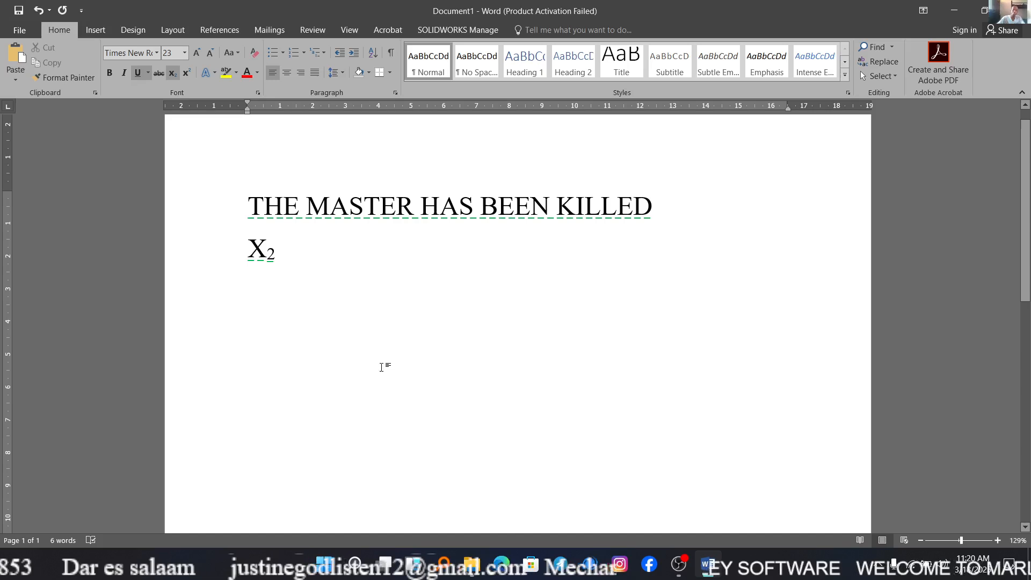
Delete the subscript expression and enter X with a superscript 2 in its place.
key(BackSpace)
key(BackSpace)
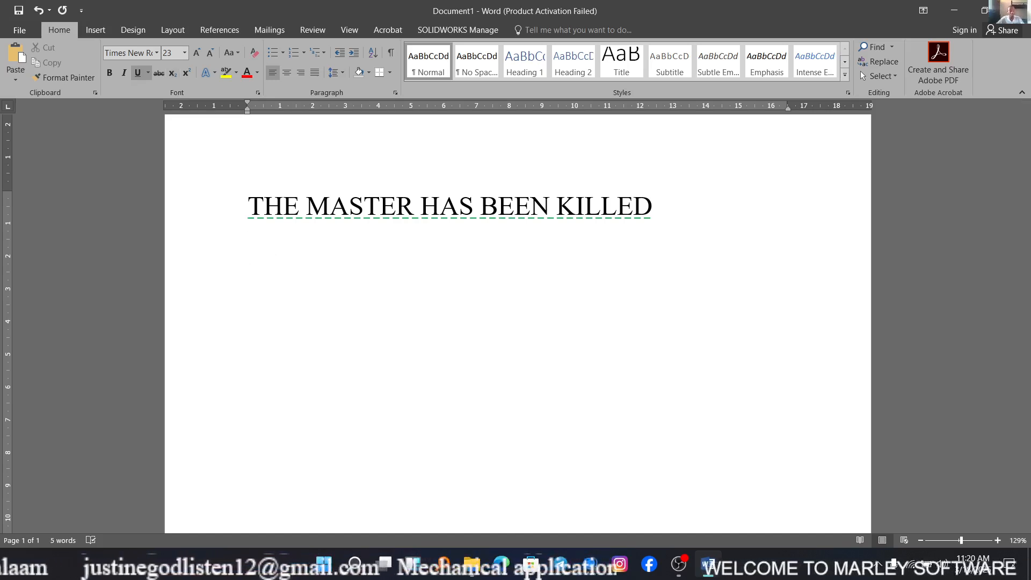
text(X)
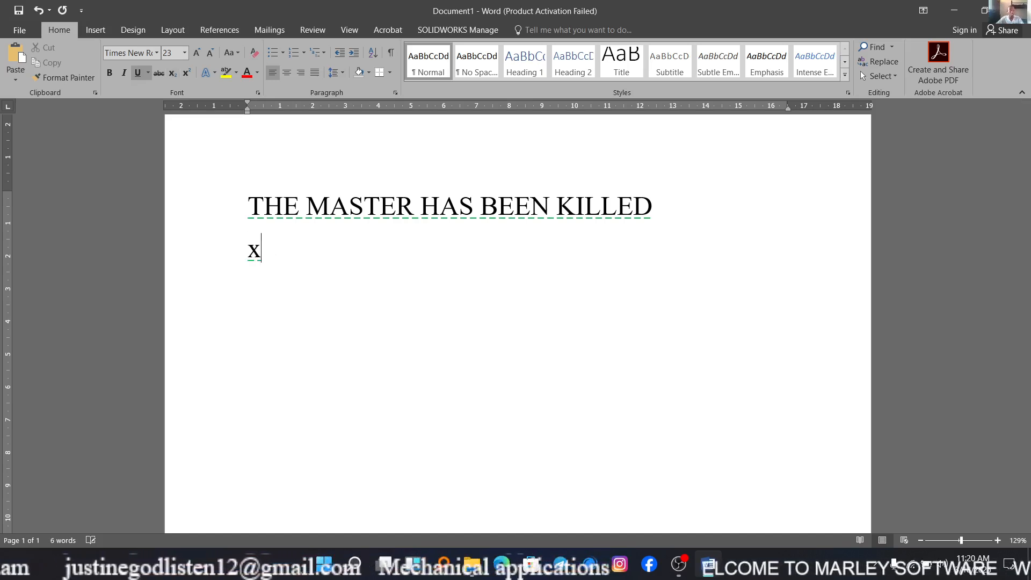
click(188, 76)
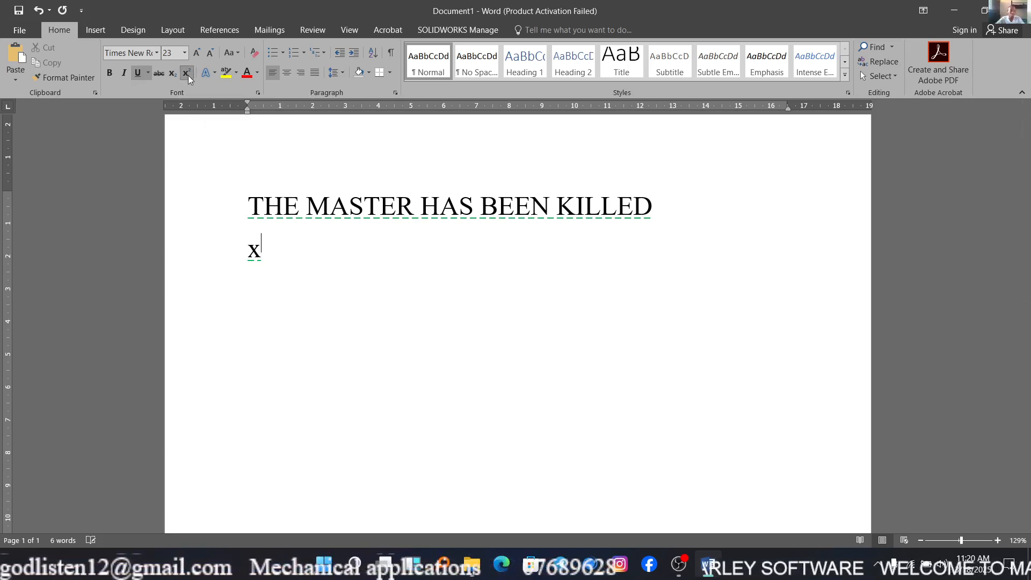
text(2)
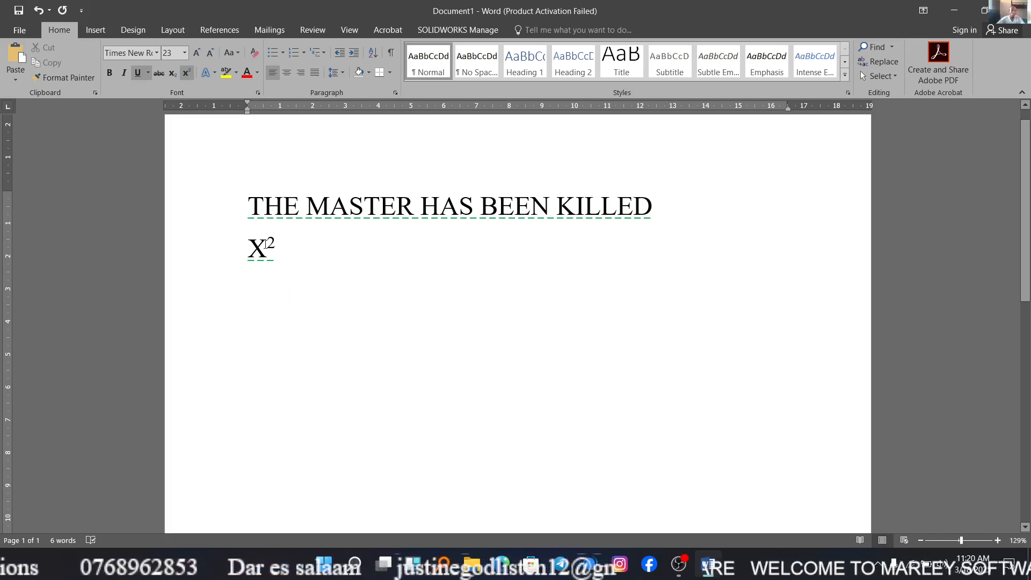
Continue the superscript with "ewewfwefwfw", turn superscript off and add "wewfwe" as normal text.
text(ewewfwefwfw)
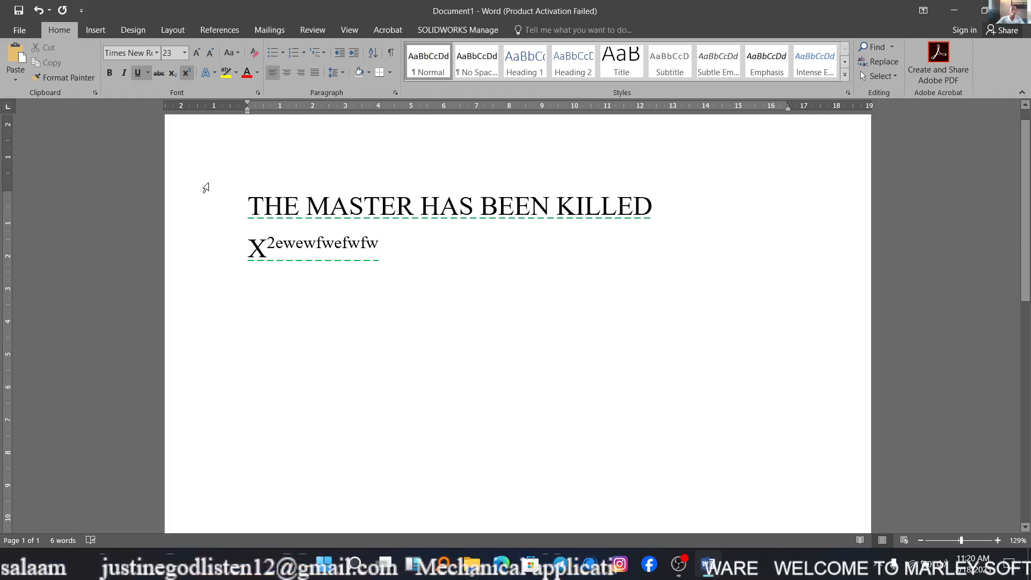
click(190, 74)
text(wewfwe)
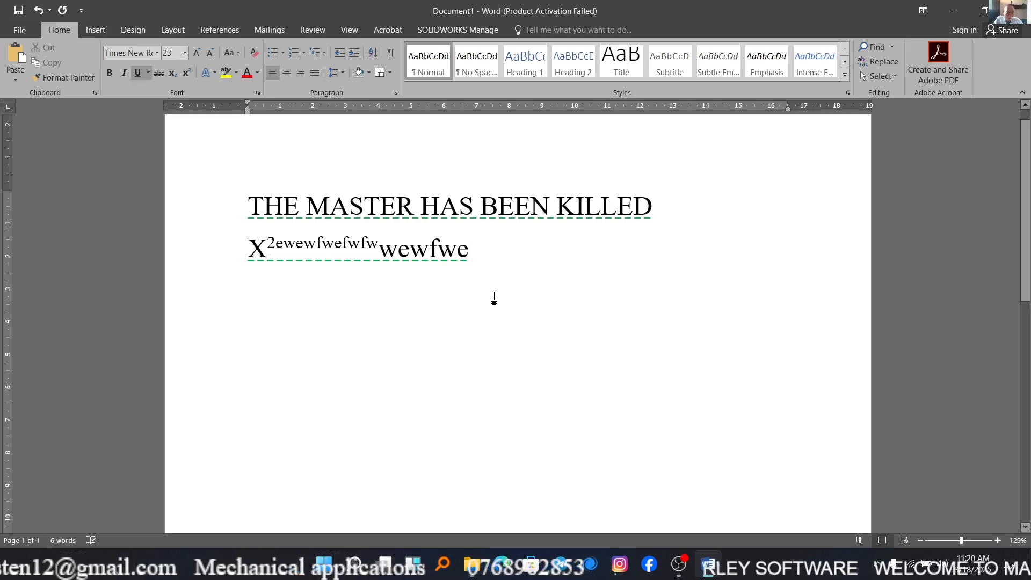
Apply the black text effect with a blue shadow from the gallery's third row to the sentence THE MASTER HAS BEEN KILLED.
click(215, 77)
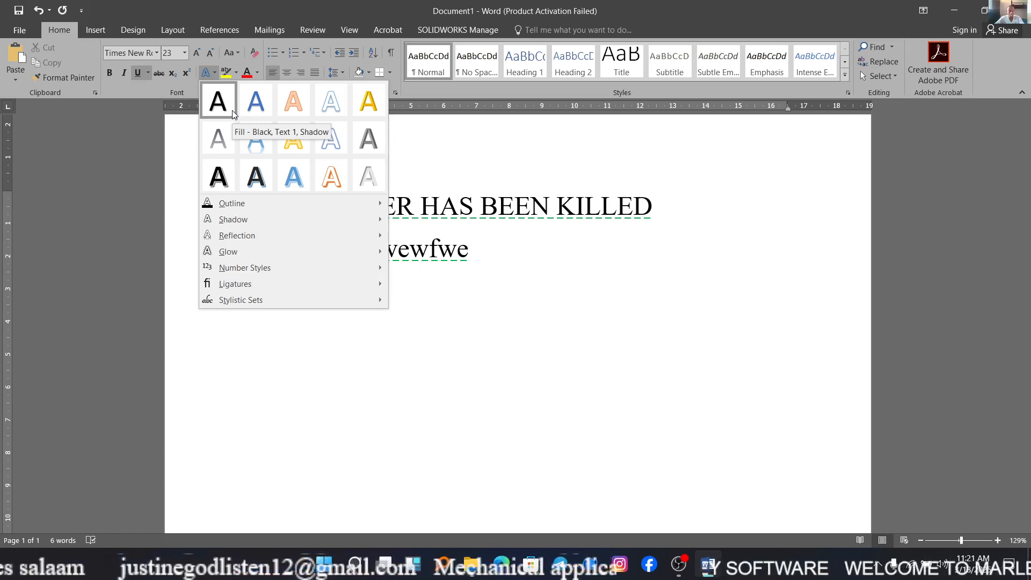
click(469, 248)
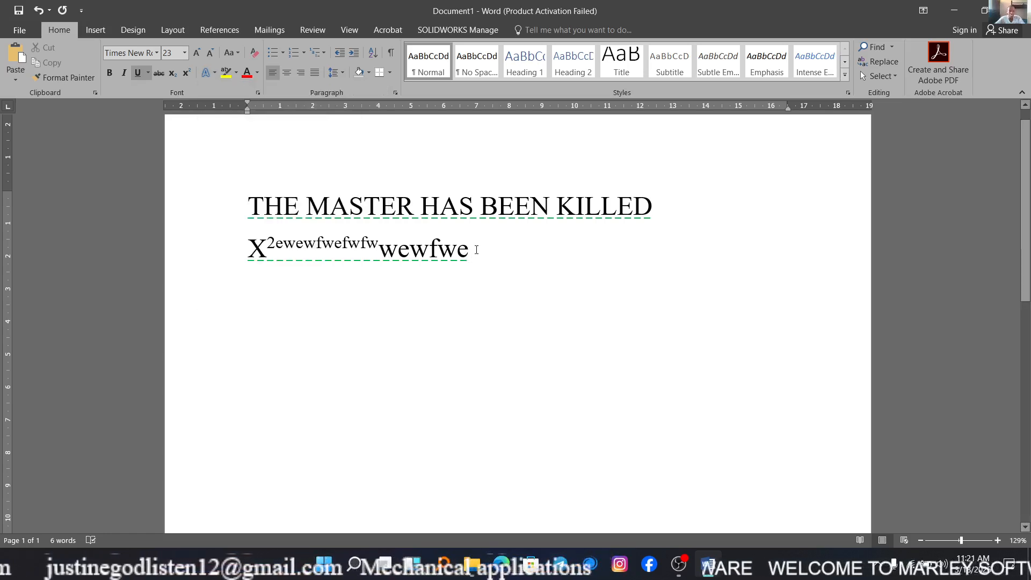
drag(660, 204, 266, 199)
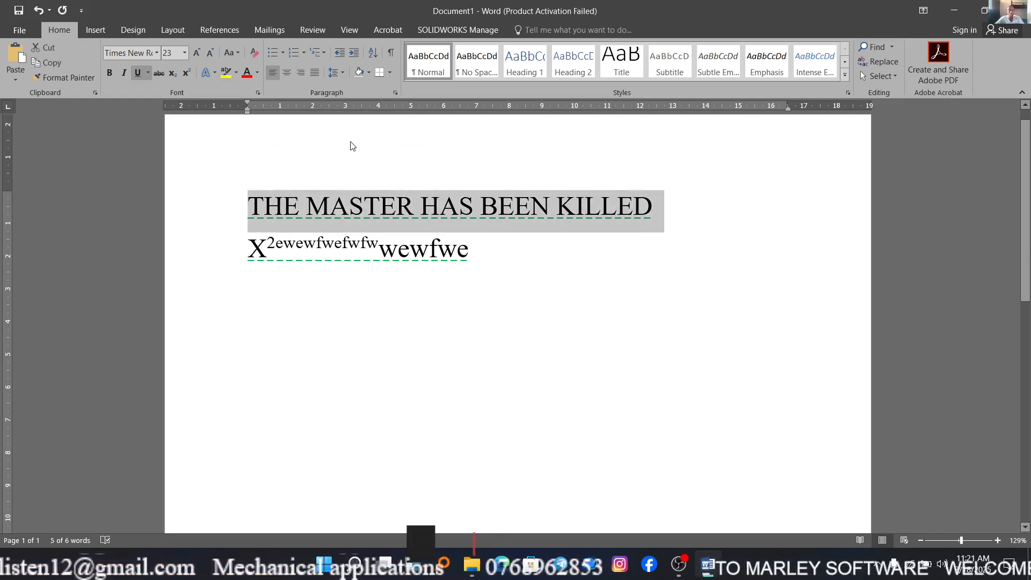
click(214, 74)
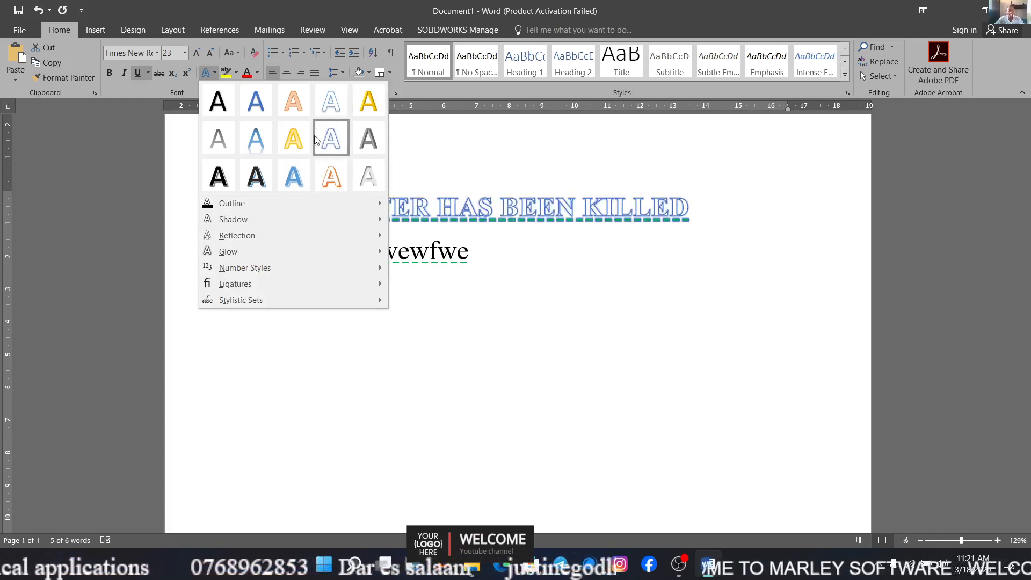
click(256, 176)
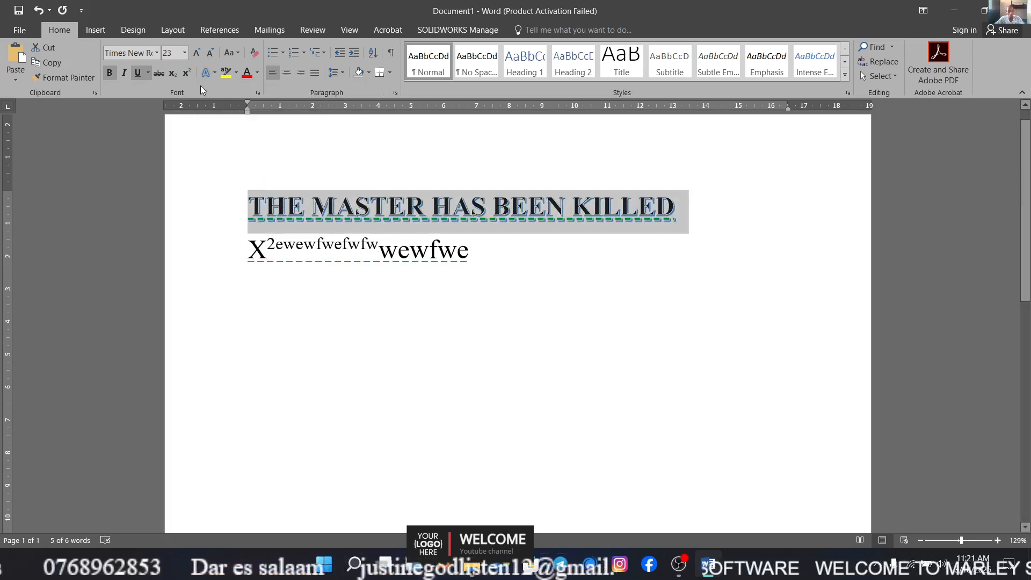
Apply a reflection variation to the sentence THE MASTER HAS BEEN KILLED.
click(213, 75)
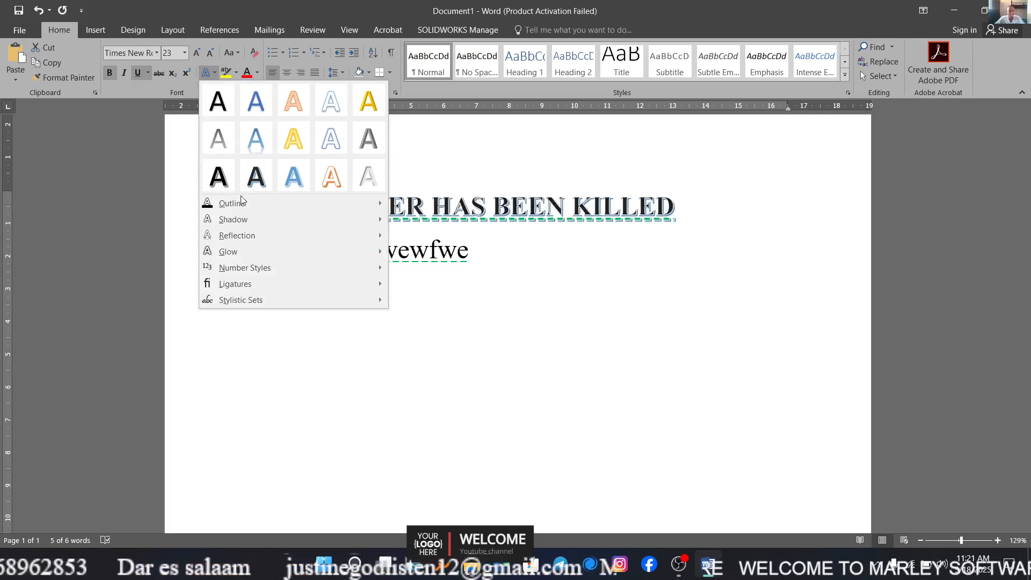
mouse_move(366, 242)
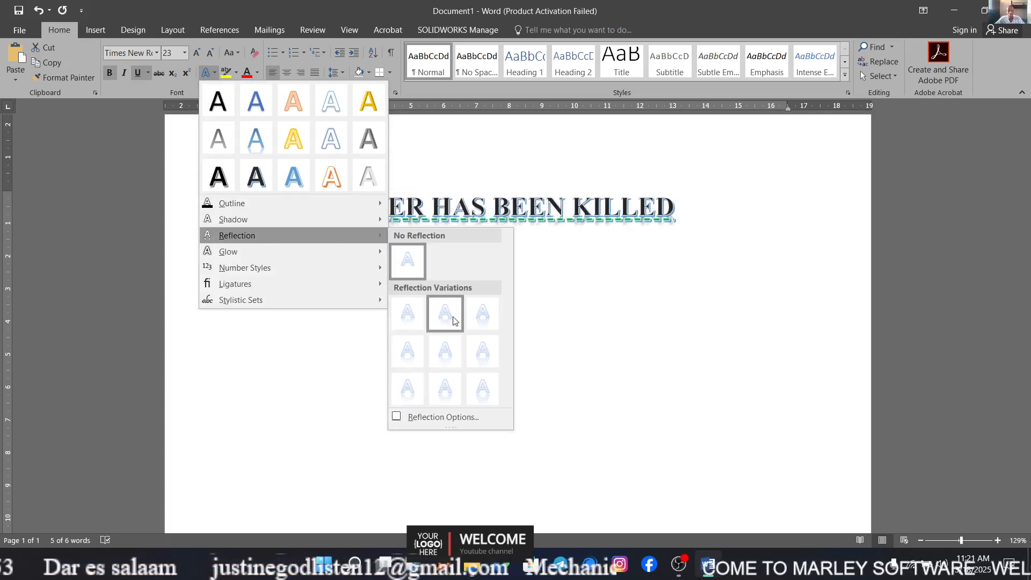
click(478, 330)
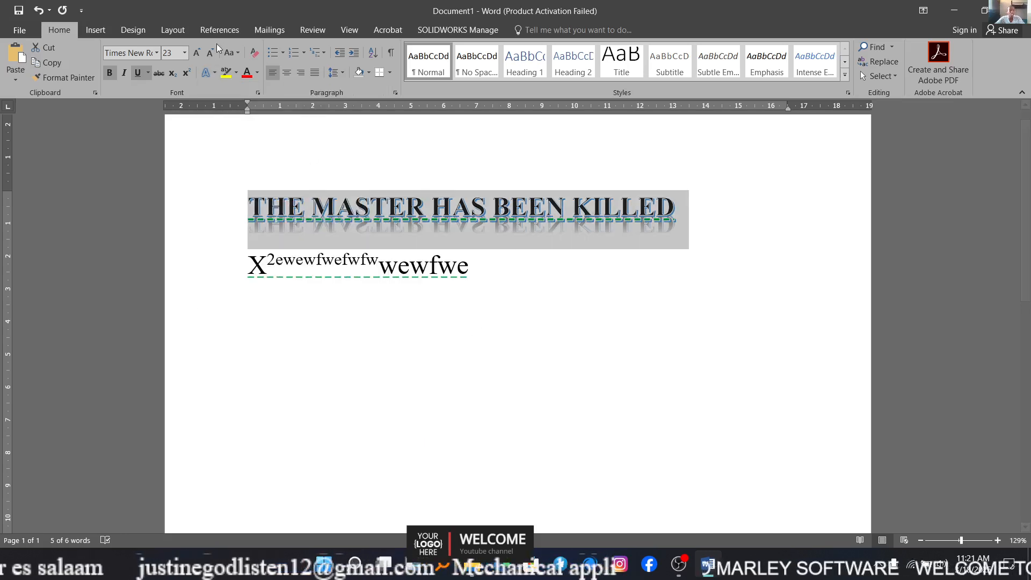
Add the strongest green glow variation to the sentence THE MASTER HAS BEEN KILLED.
click(215, 74)
mouse_move(295, 267)
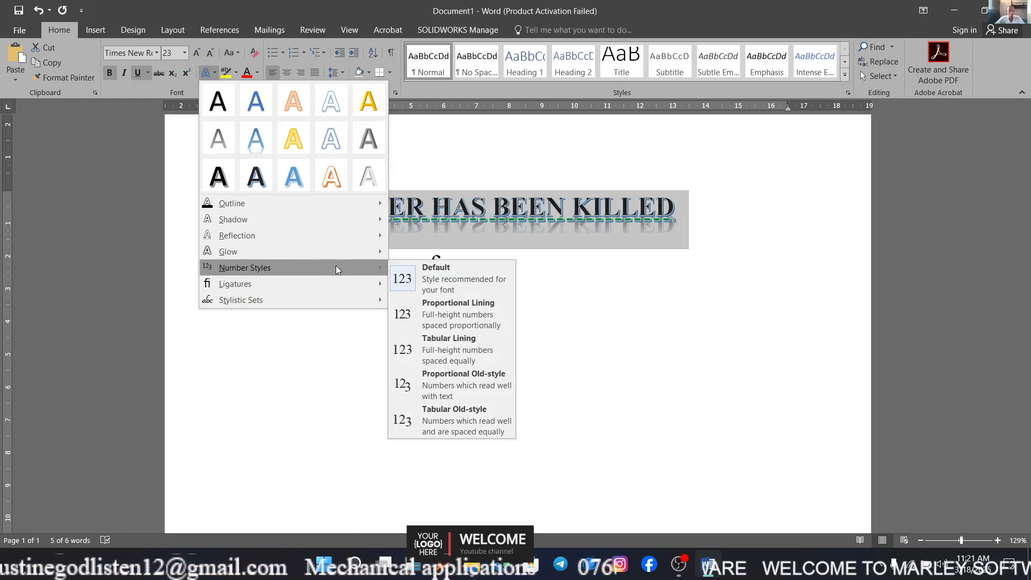
mouse_move(294, 290)
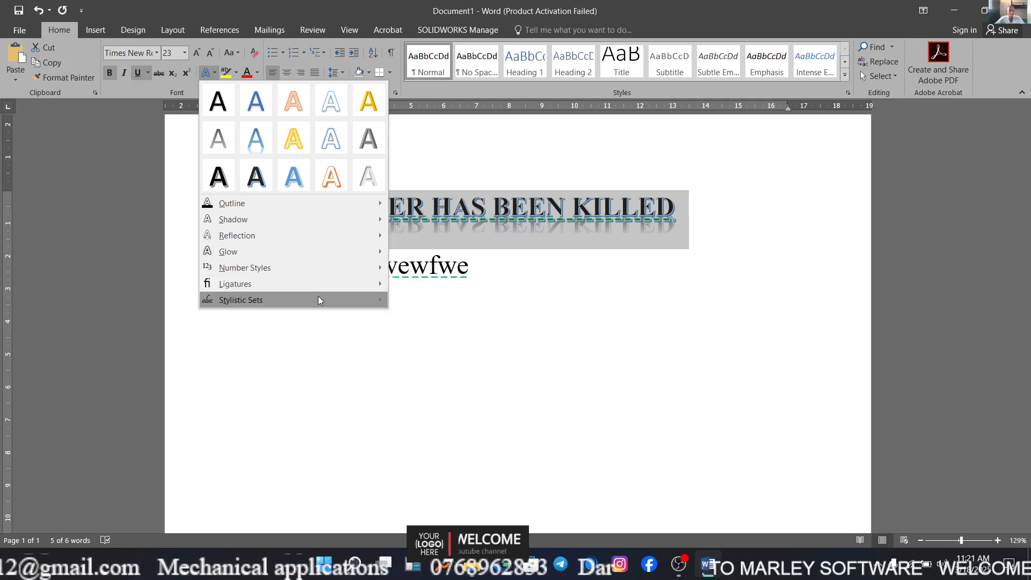
mouse_move(334, 252)
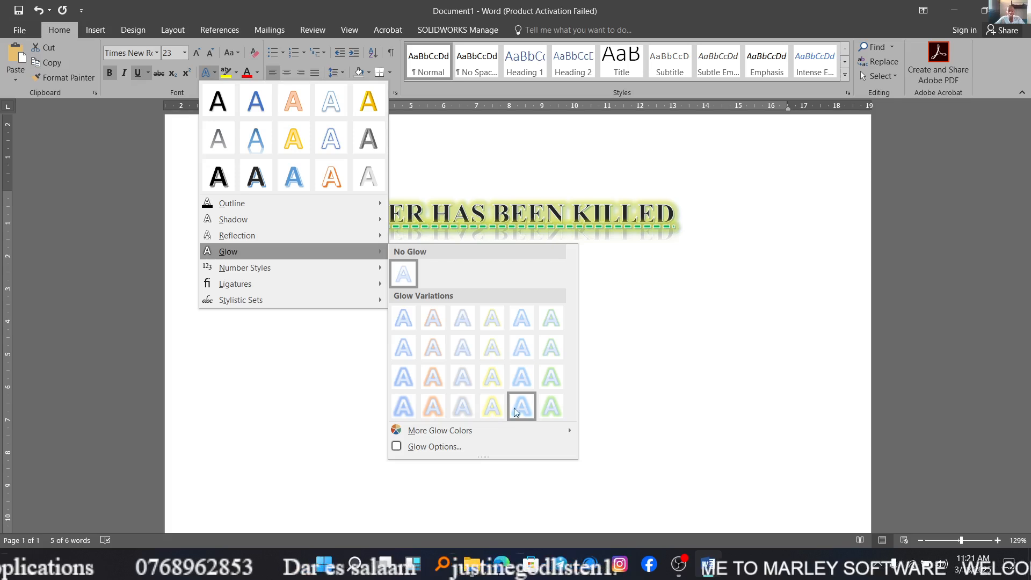
click(546, 403)
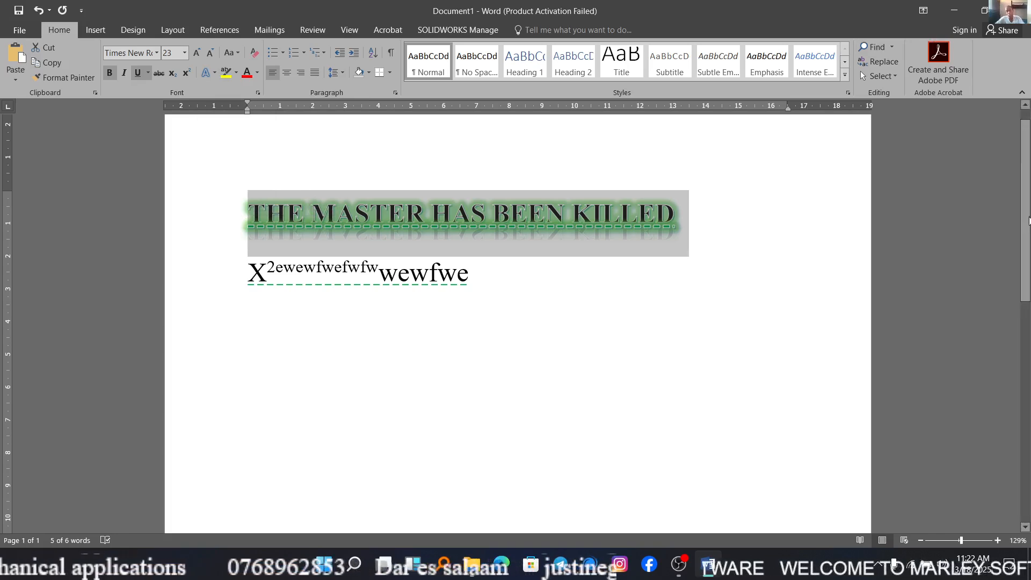
click(96, 30)
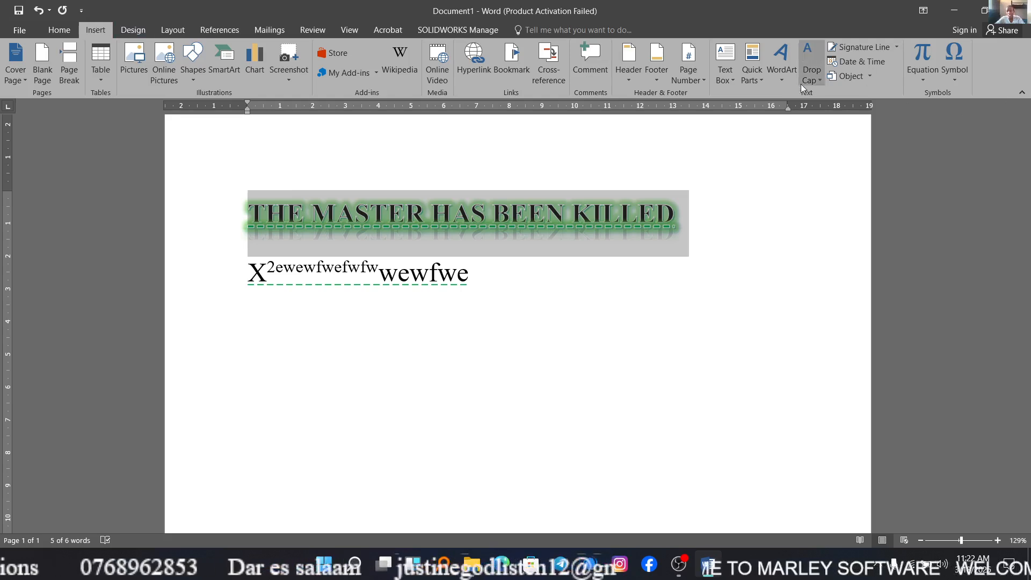
click(781, 81)
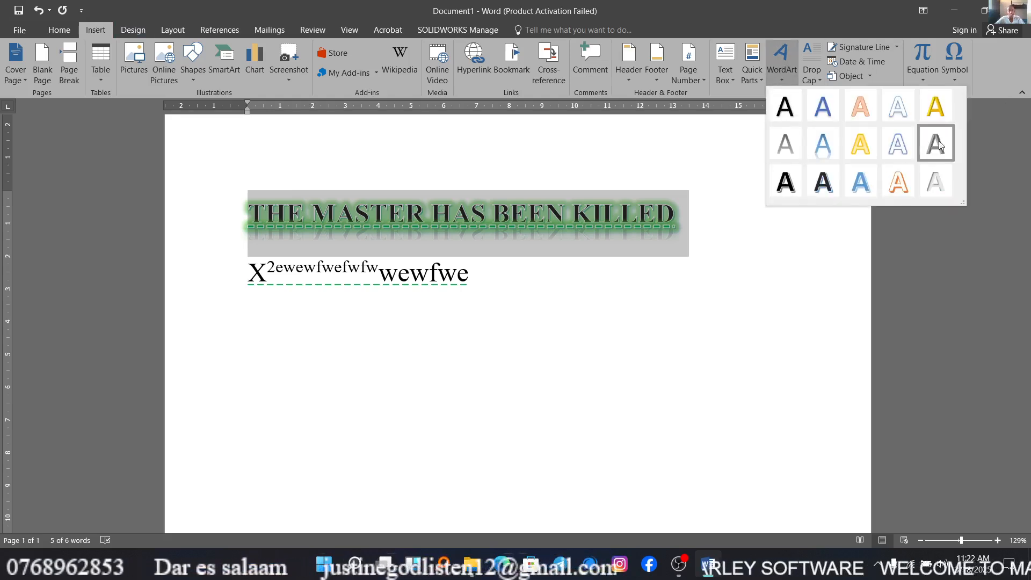
click(59, 30)
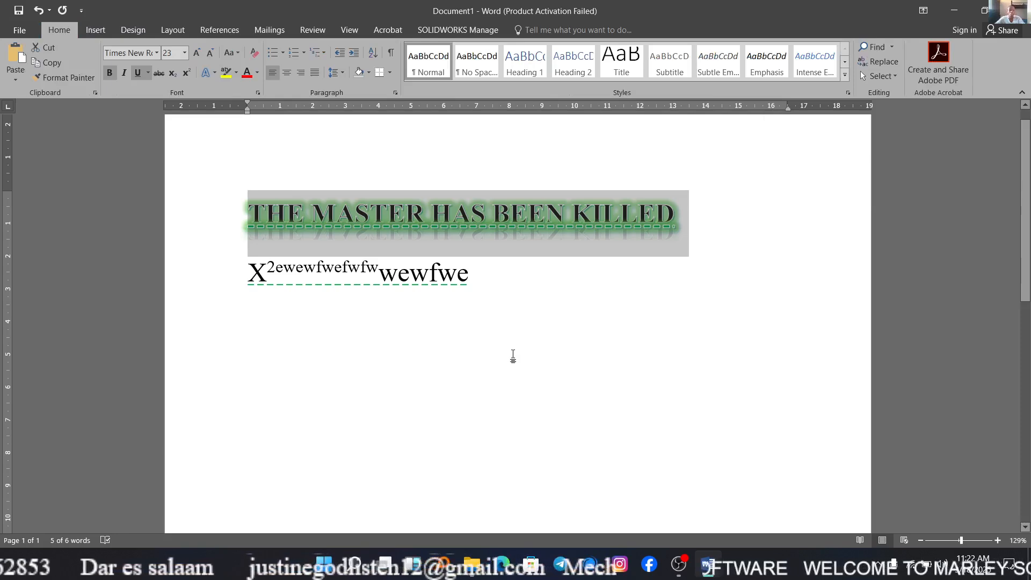
Highlight the whole second line, the X expression with its superscript, in bright green.
click(469, 294)
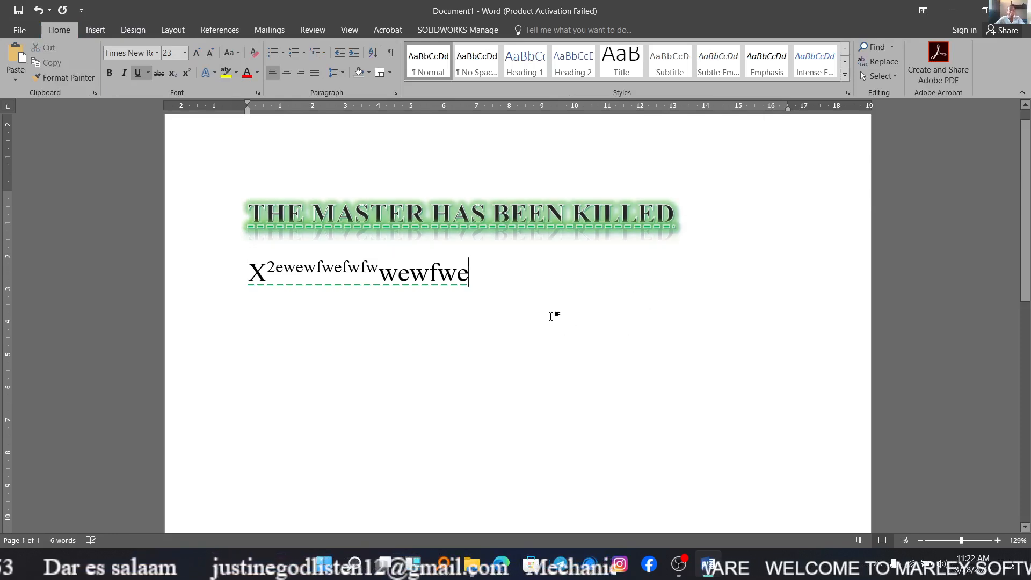
drag(478, 277, 245, 251)
click(237, 76)
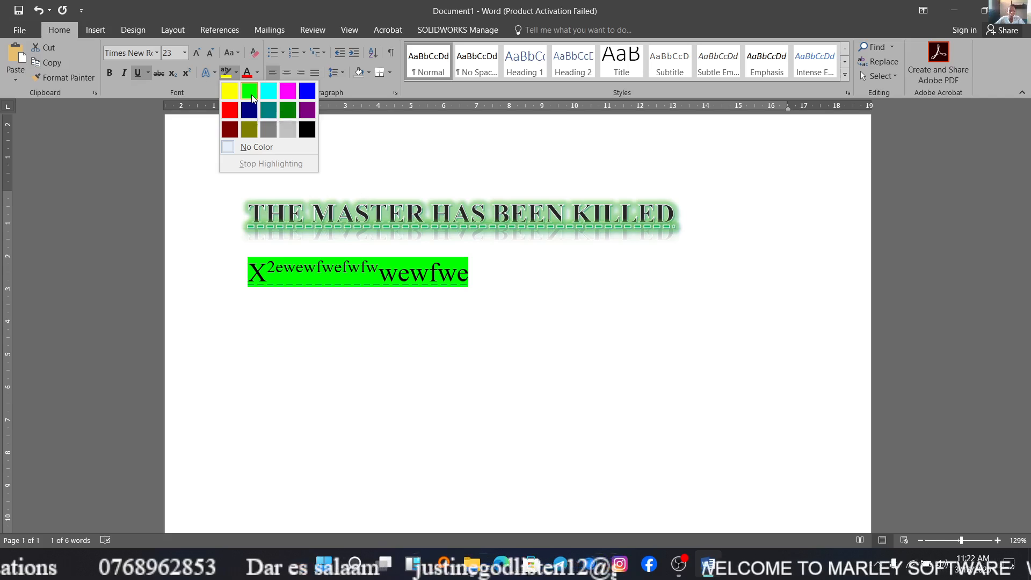
click(247, 95)
click(323, 296)
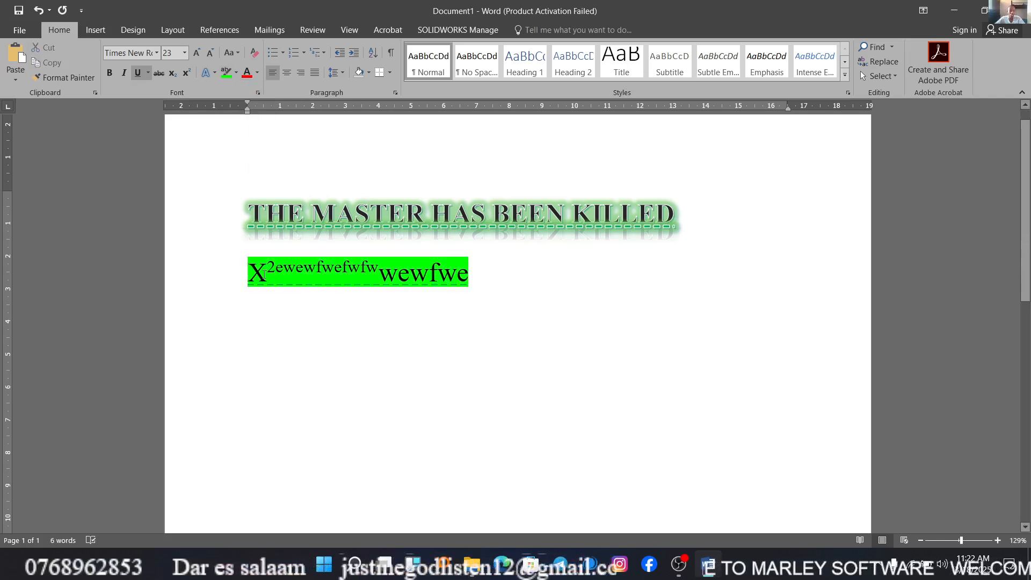
click(257, 73)
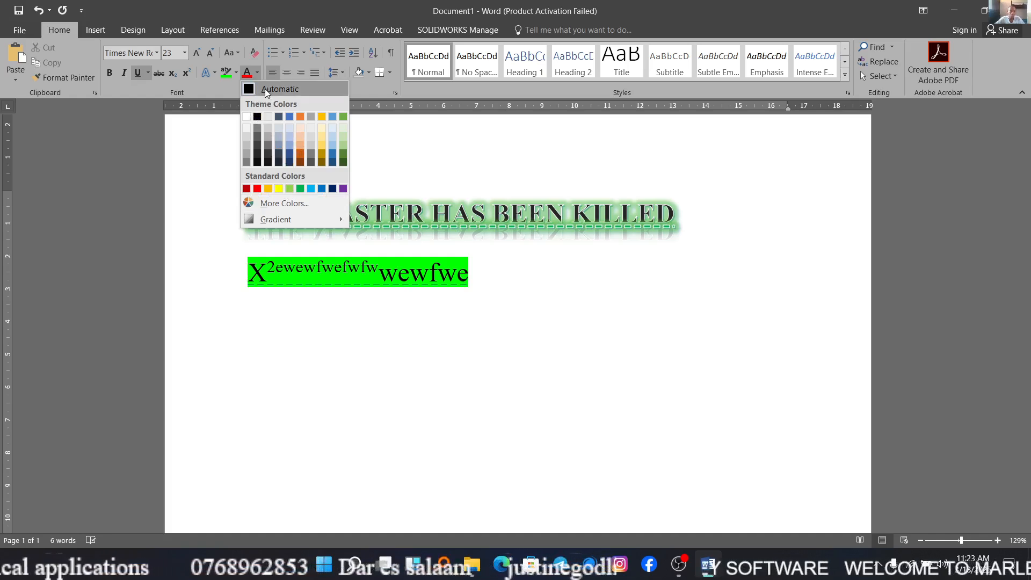
click(246, 117)
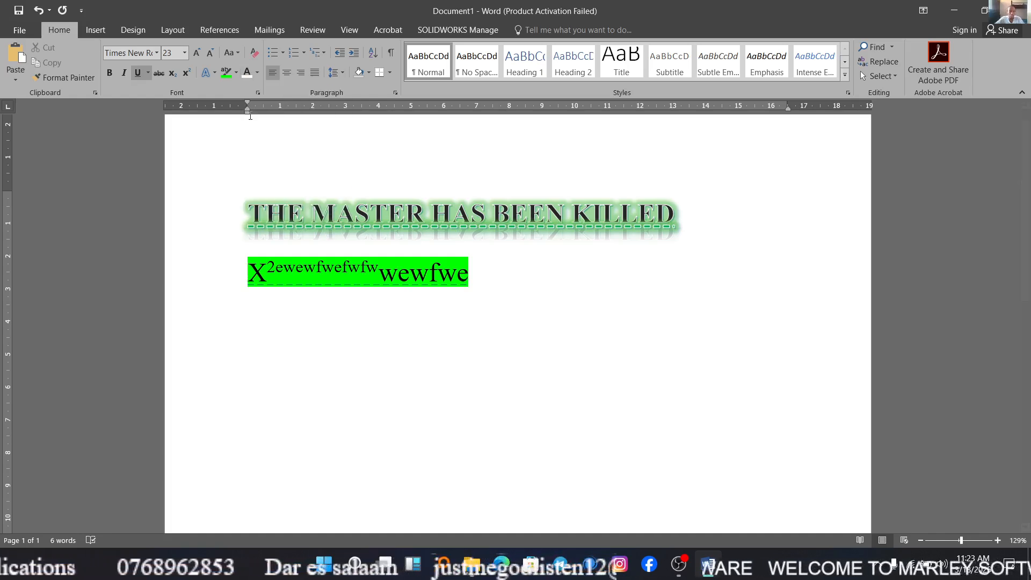
click(485, 282)
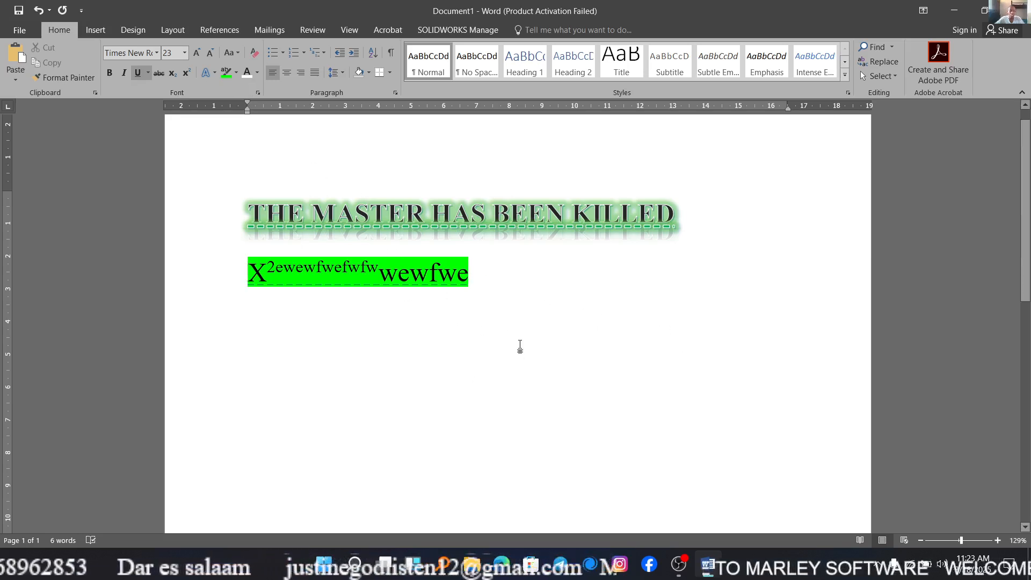
key(Left)
key(Left)
key(Left)
click(499, 312)
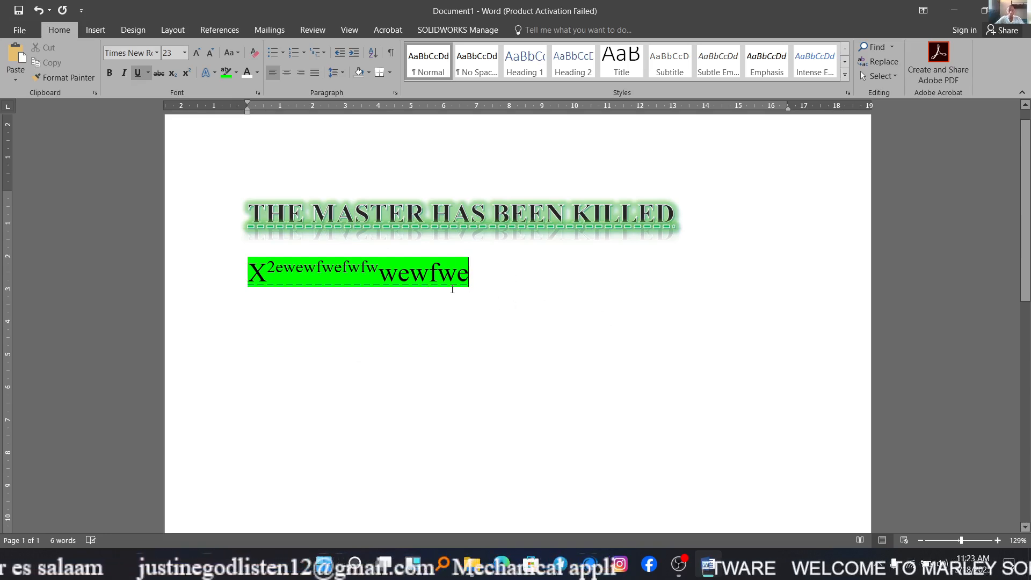
drag(453, 290, 379, 290)
click(537, 305)
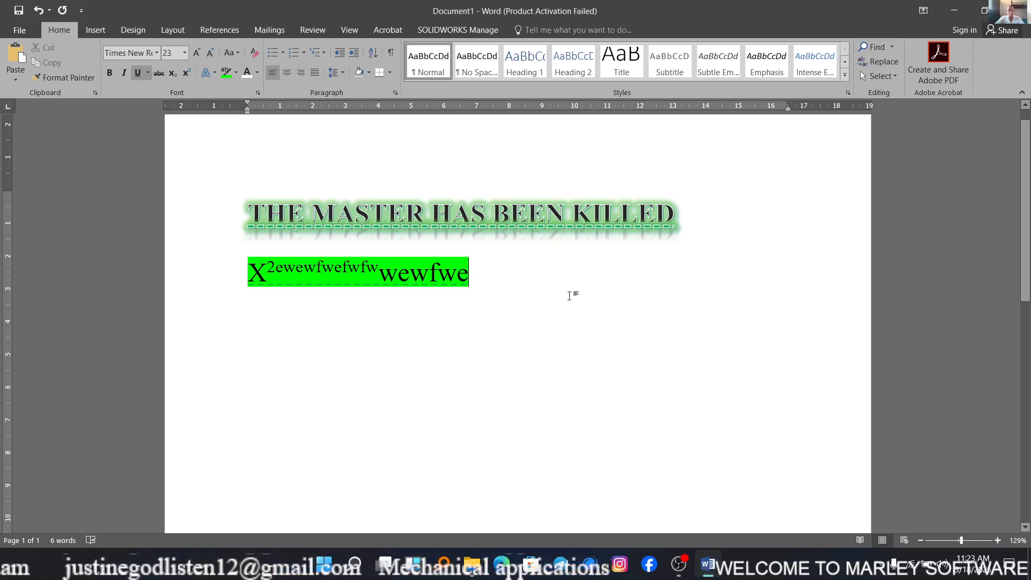
text(``)
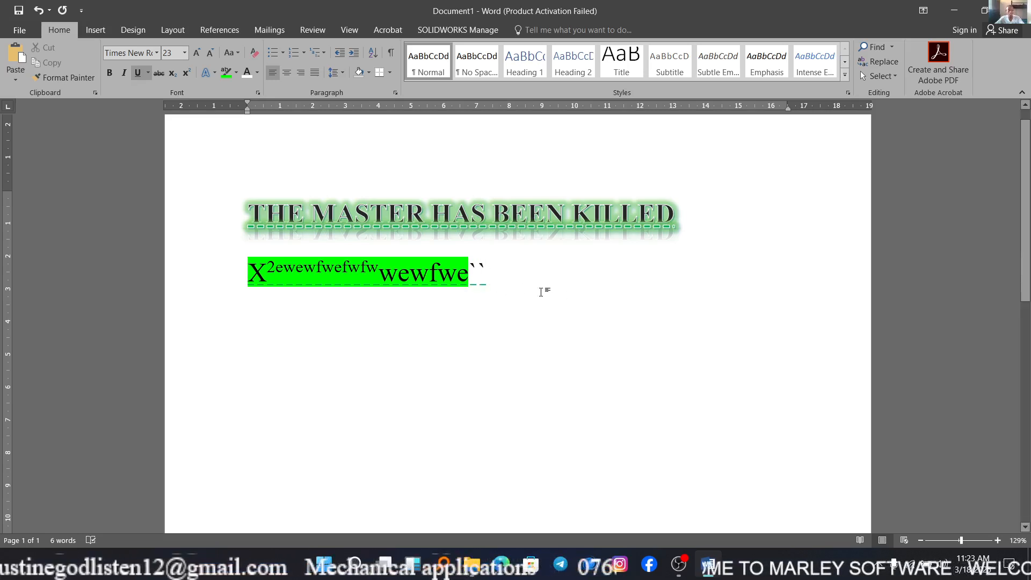
key(BackSpace)
key(BackSpace)
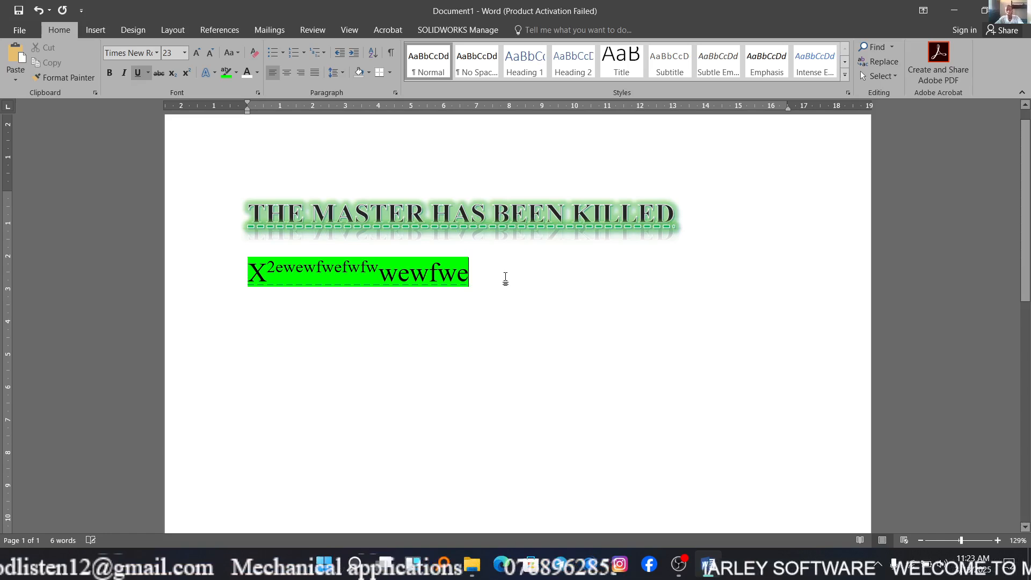
Set the font colour of the whole highlighted second line to standard red.
drag(506, 279, 244, 273)
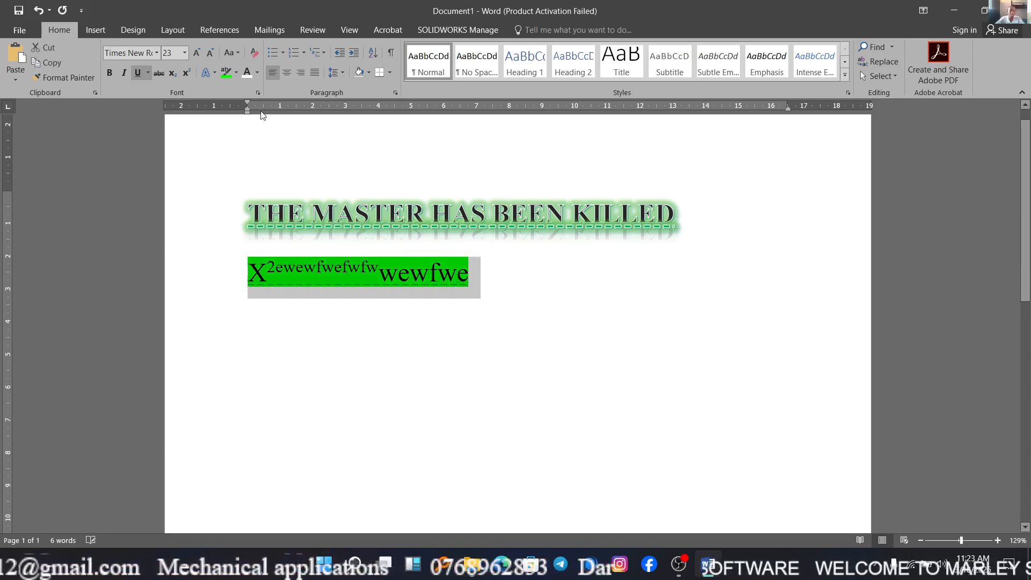
click(257, 74)
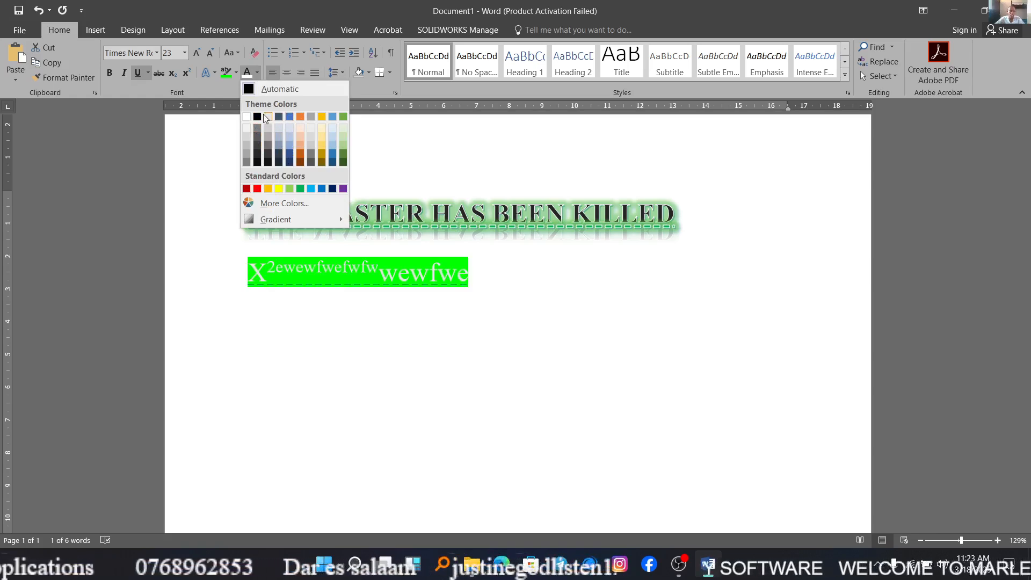
click(258, 189)
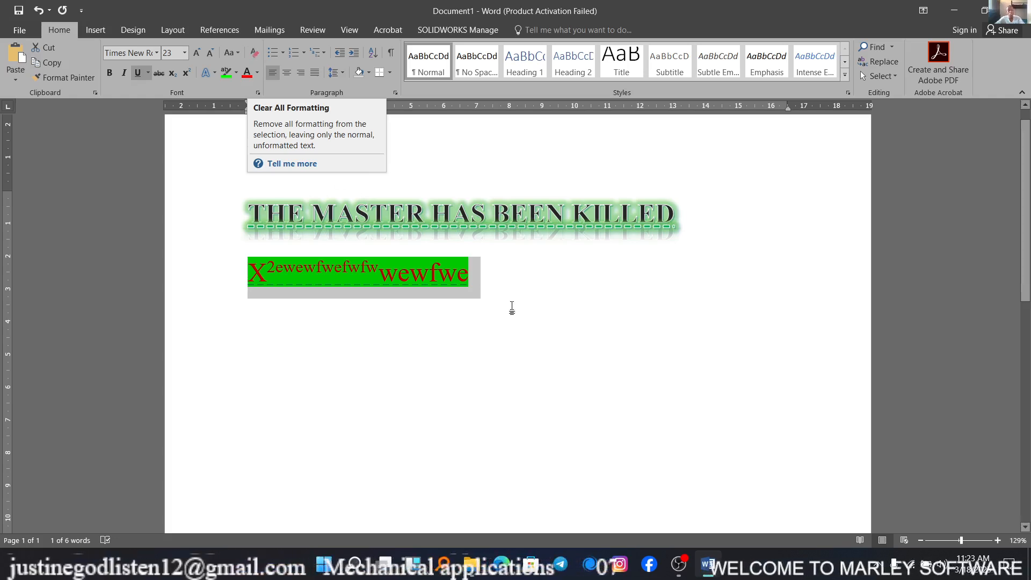
click(537, 300)
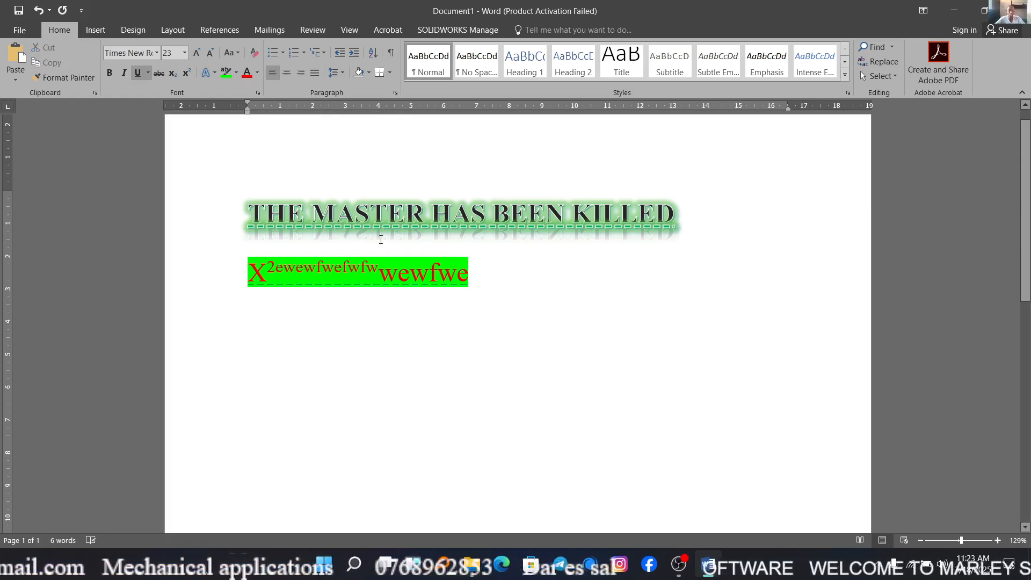
Clear all formatting from the entire document text.
key(ctrl+a)
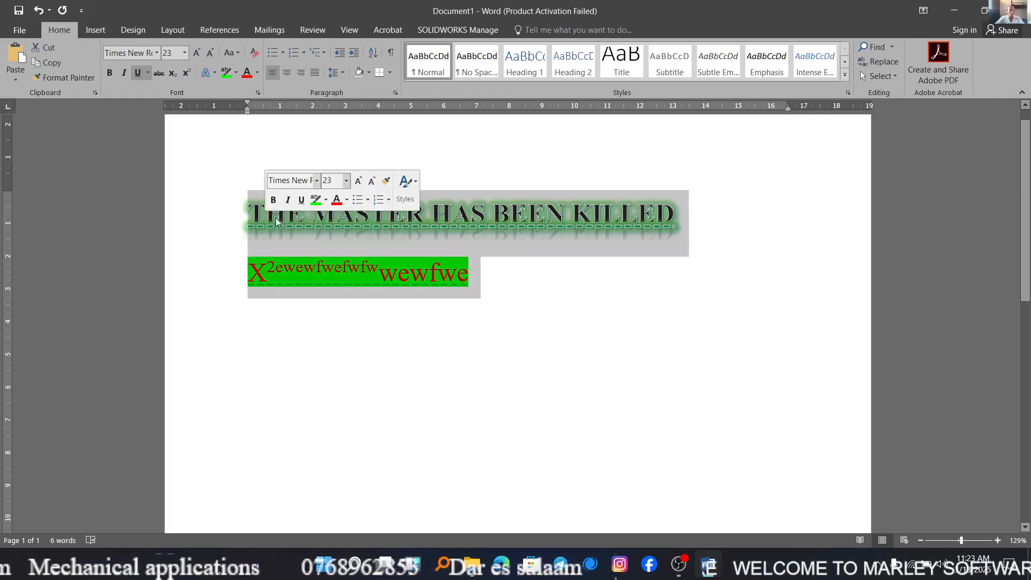
click(253, 57)
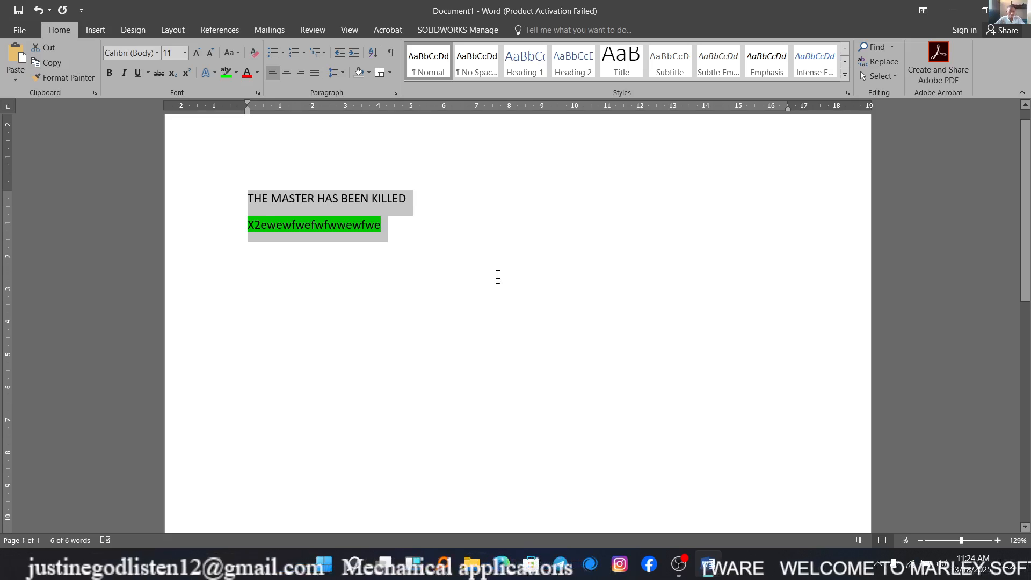
click(416, 241)
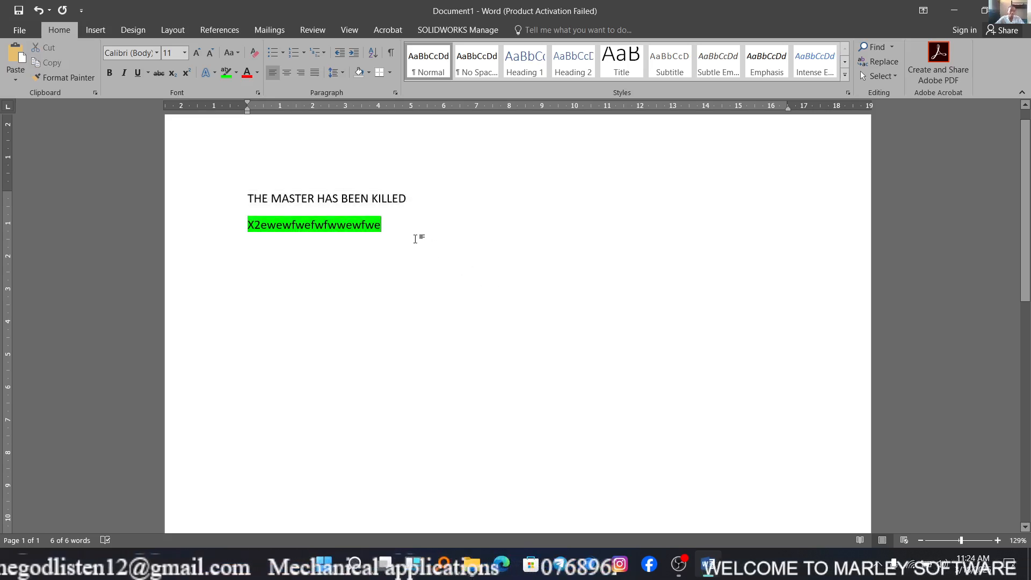